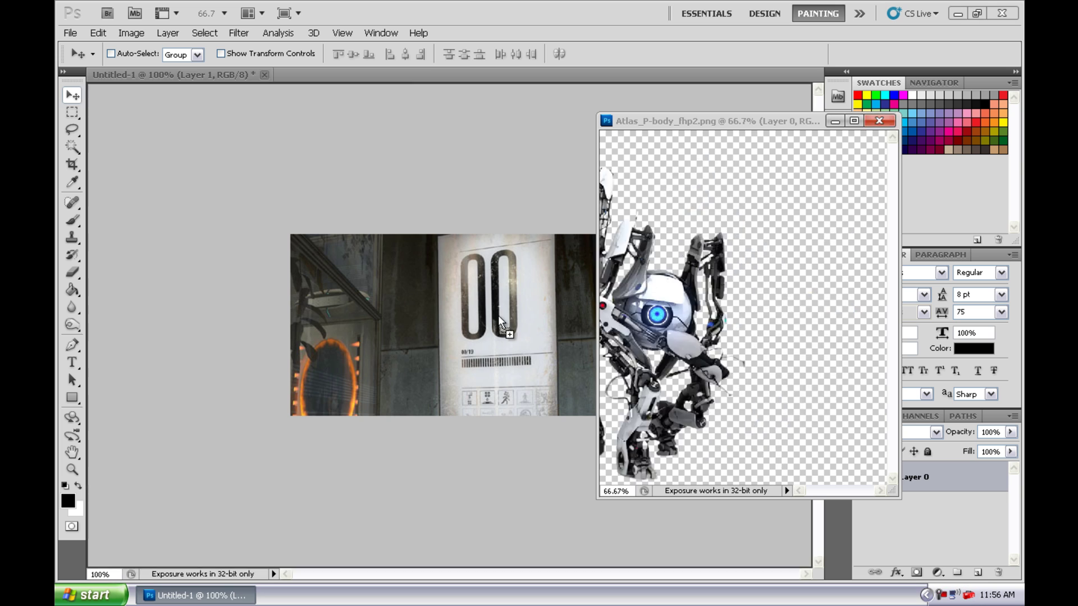
- Zoom in, then fit the whole wallpaper in the window with the Move tool active
key(z)
click(150, 141)
key(ctrl+0)
key(v)
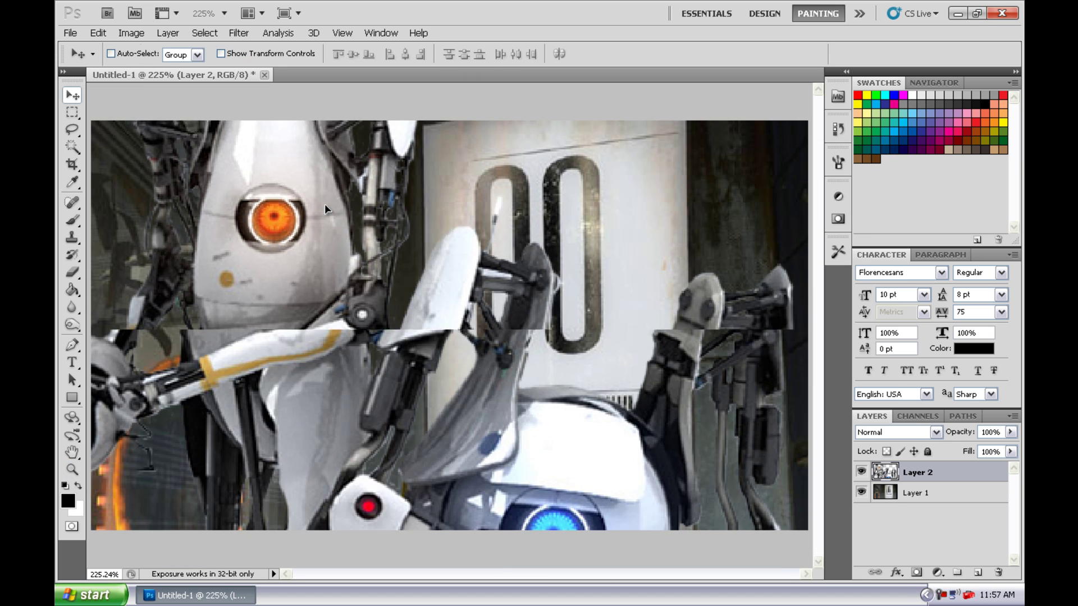
- Duplicate the robots layer, shrink the copy to about 63% up-left, and select the background layer
key(ctrl+j)
key(ctrl+t)
mouse_move(605, 462)
mouse_down()
mouse_move(292, 214)
mouse_move(295, 148)
mouse_move(333, 291)
mouse_move(770, 128)
mouse_up()
key(Return)
key(alt+bracketleft)
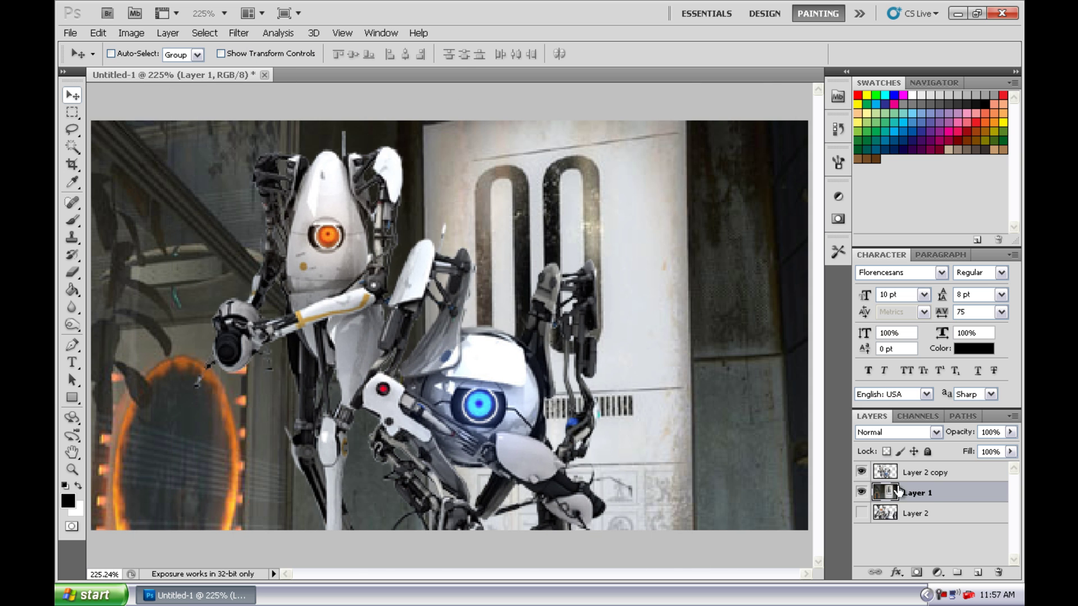
click(72, 307)
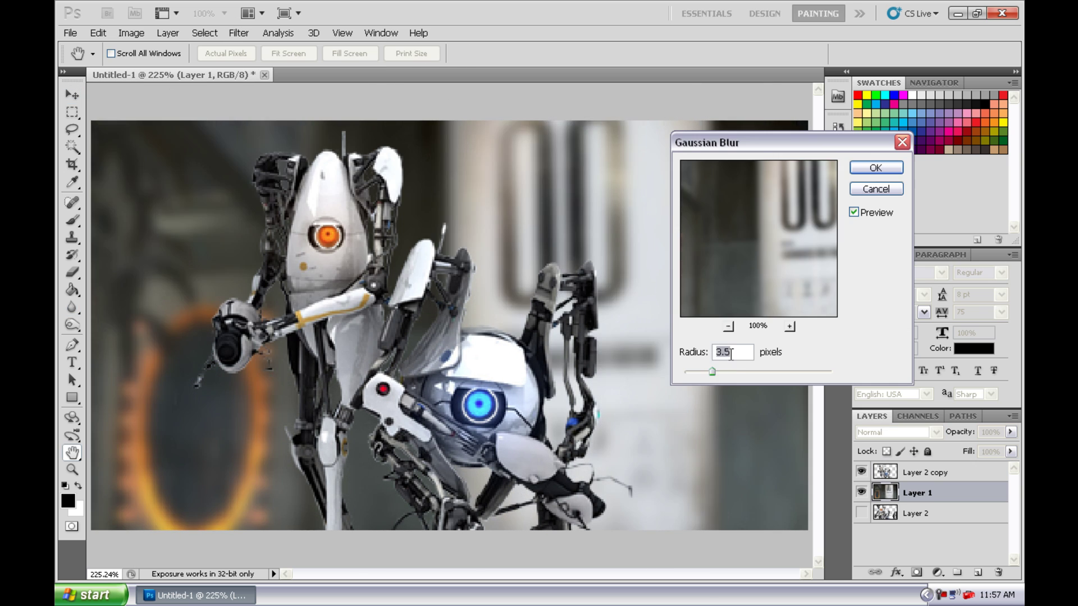
- Apply a Gaussian Blur to the background copy
click(238, 32)
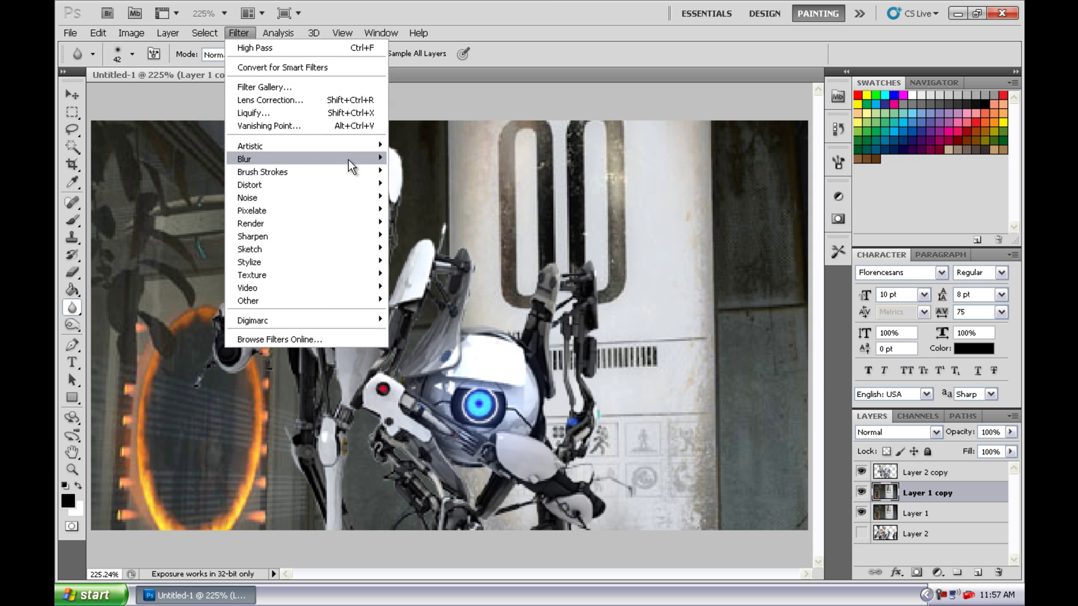
click(421, 209)
drag(745, 373, 730, 374)
click(873, 169)
- Blend the background copy in Overlay at 69% opacity and add a new empty layer
click(896, 432)
click(870, 225)
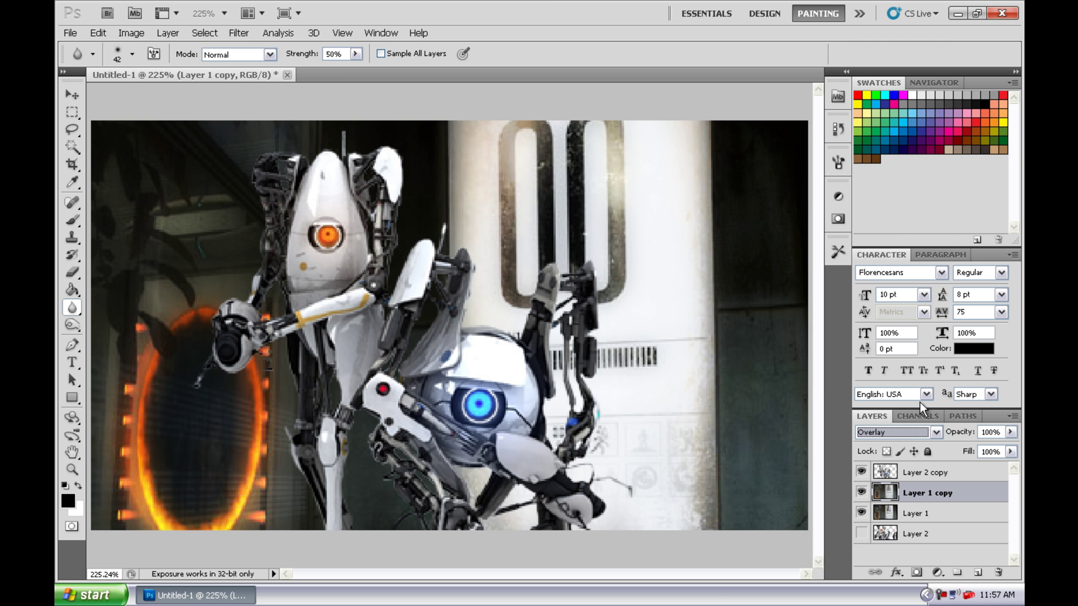
drag(1010, 432, 984, 453)
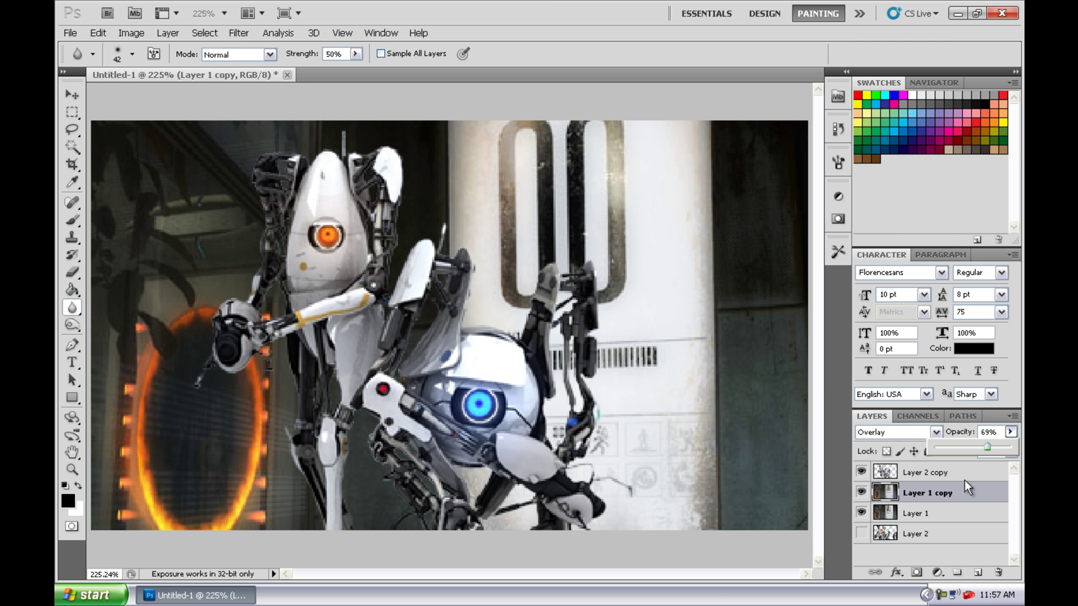
click(978, 572)
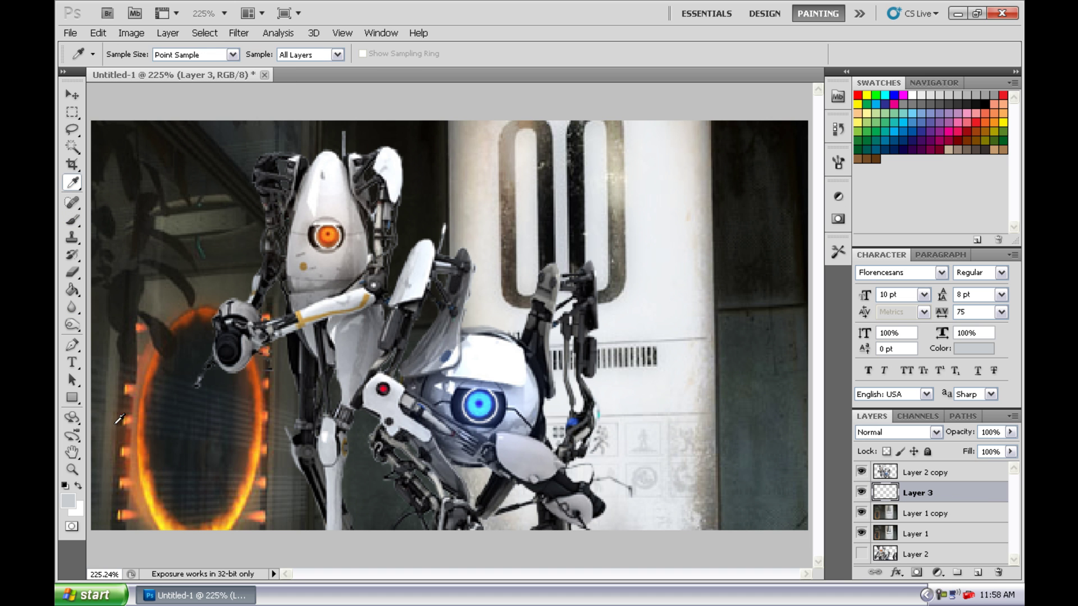
- Fill the new layer with light grey, move it below the background copy, and keep the copy's blending Normal
key(g)
click(327, 380)
key(Down)
key(Down)
key(Down)
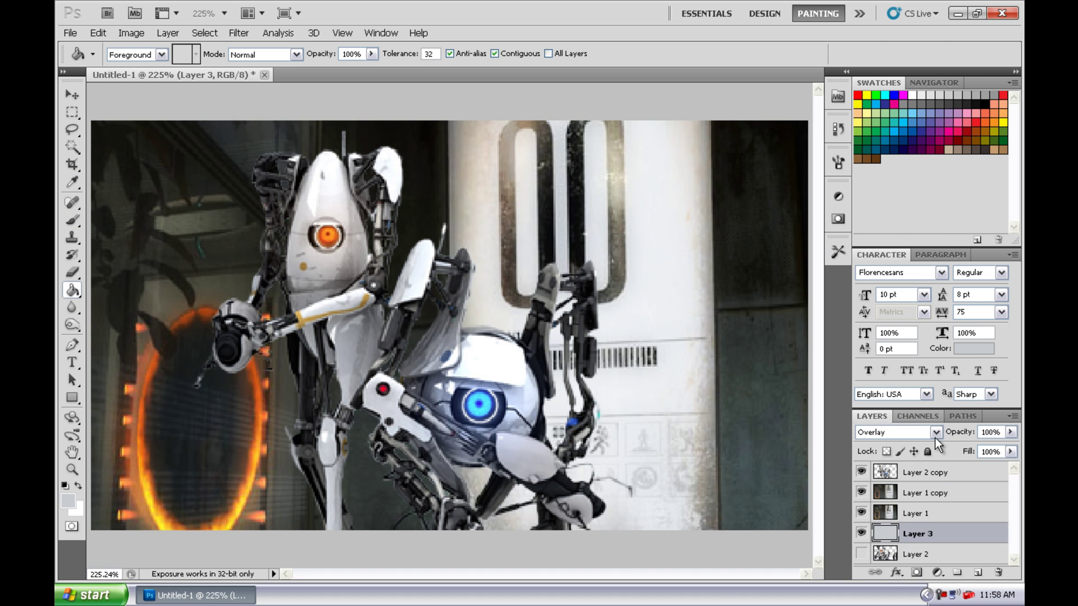
click(936, 432)
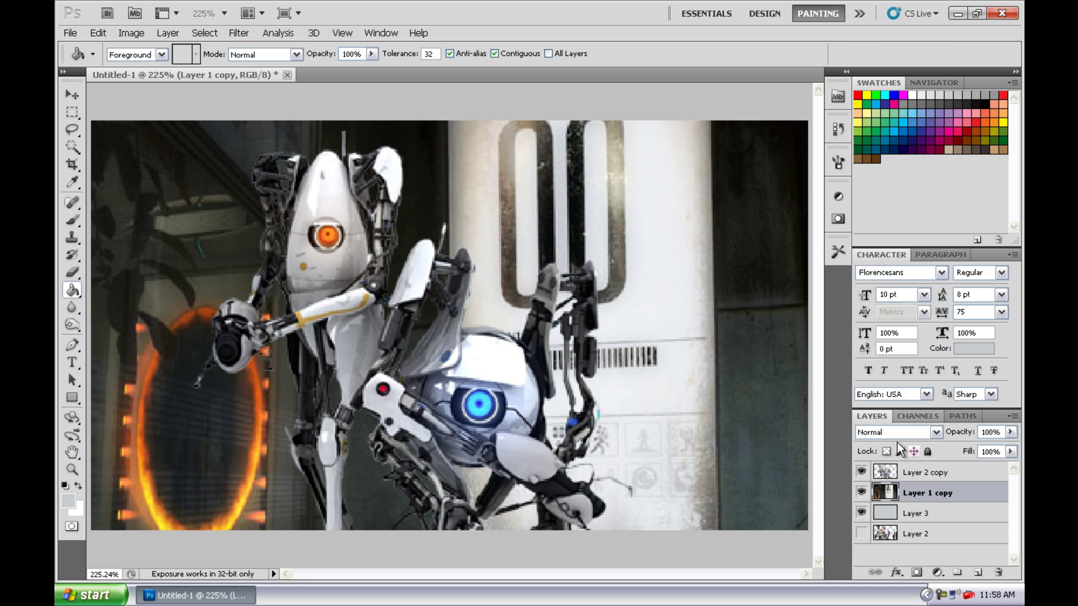
click(935, 432)
click(891, 376)
key(Up)
key(Up)
key(Up)
key(Up)
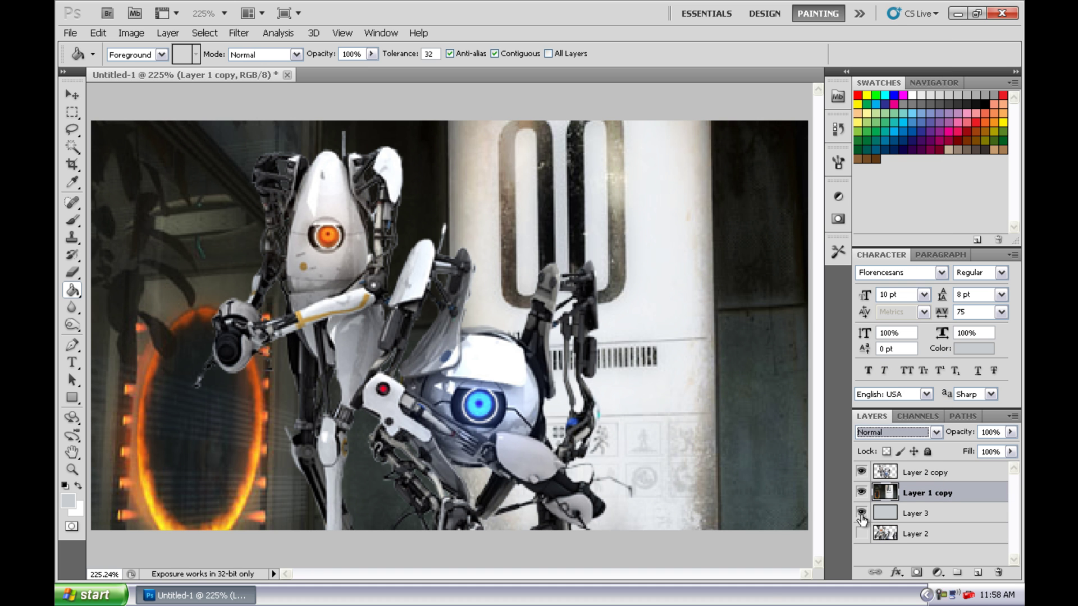
- Smudge the background into a grey texture with a large soft brush
right_click(72, 308)
click(120, 334)
right_click(539, 175)
scroll(620, 333, down, 5)
click(558, 340)
double_click(553, 351)
drag(730, 225, 112, 312)
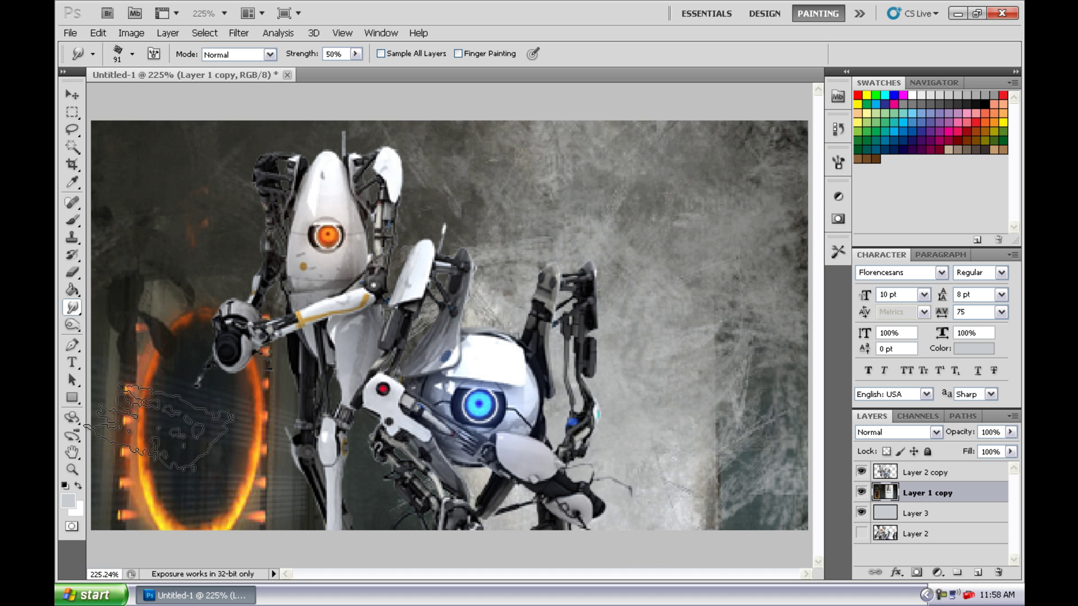
- Fade the smudge effect to reduce its strength
click(98, 33)
click(113, 91)
drag(747, 177, 699, 177)
click(793, 159)
- Add a new layer and set orange foreground and light cyan background colours
key(ctrl+shift+alt+n)
click(68, 501)
click(942, 135)
click(75, 508)
click(805, 241)
click(943, 134)
- Fill the new layer with an orange-to-cyan gradient from left to right
click(72, 290)
click(166, 54)
double_click(86, 80)
drag(140, 383, 728, 384)
- Set the gradient layer to Soft Light and make more copies of the robots layer
click(896, 432)
click(914, 237)
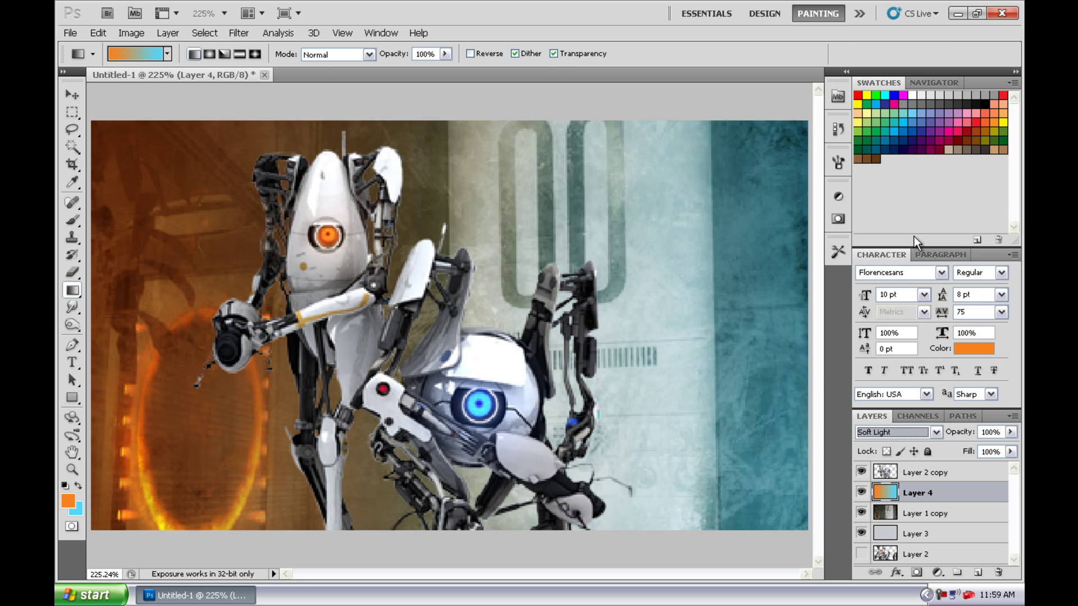
key(Up)
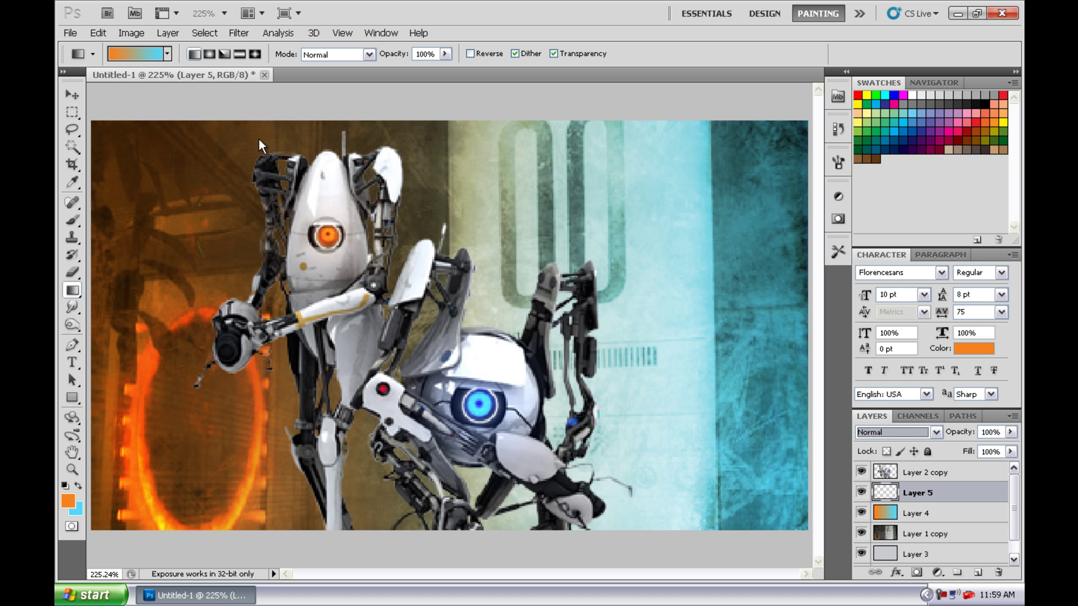
double_click(954, 513)
key(Escape)
click(927, 472)
key(ctrl+j)
key(ctrl+j)
key(ctrl+j)
- Set one robots copy to Linear Dodge (Add) and two others, including Layer 2 copy 4, to Color Dodge
click(927, 554)
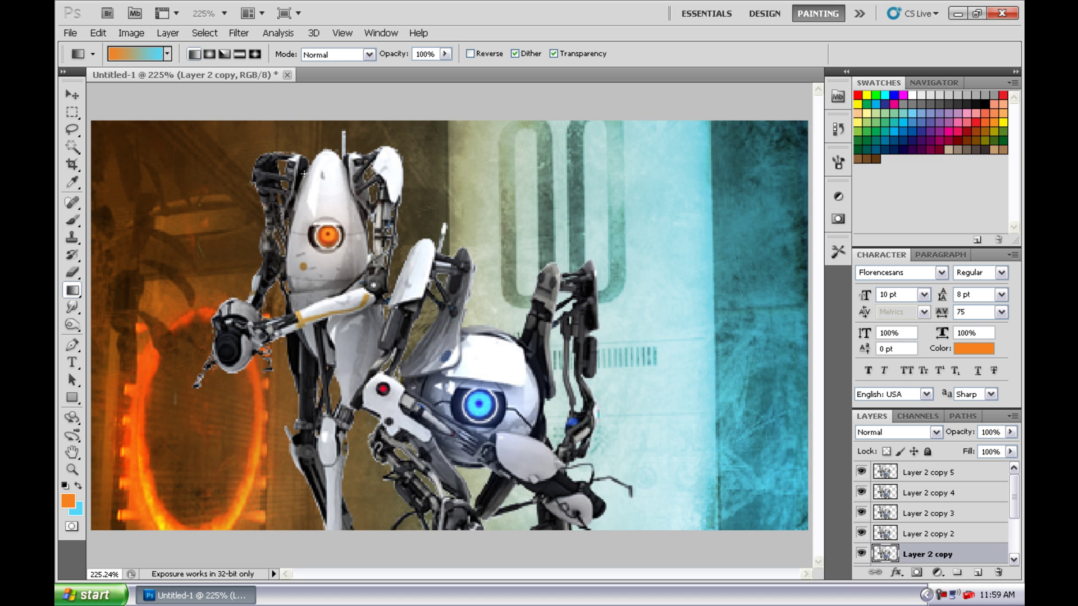
key(r)
click(895, 432)
click(892, 319)
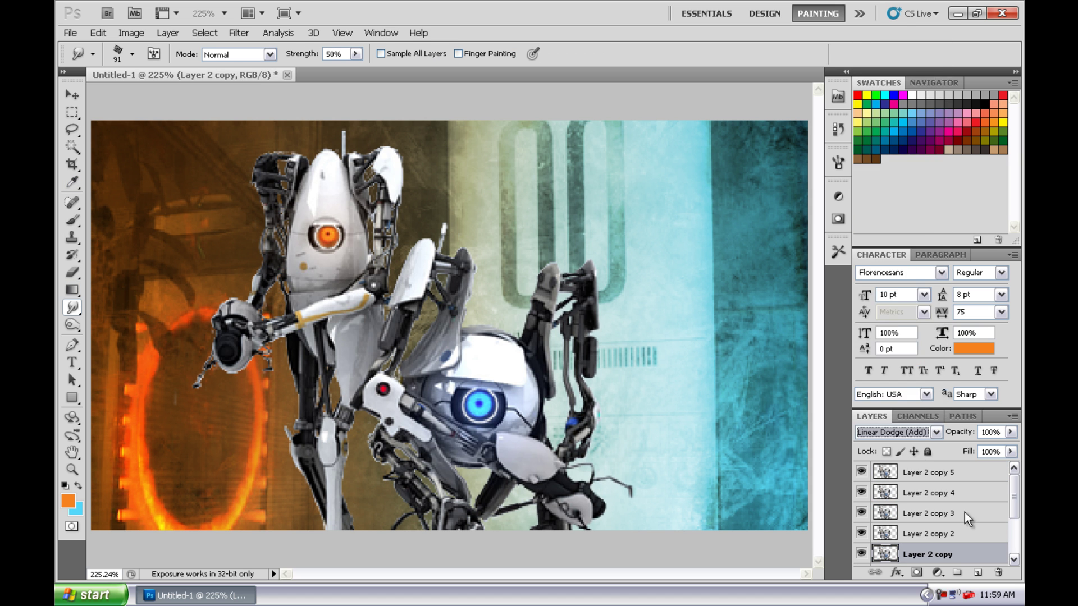
click(965, 512)
click(895, 431)
click(880, 172)
click(926, 493)
click(896, 432)
click(880, 172)
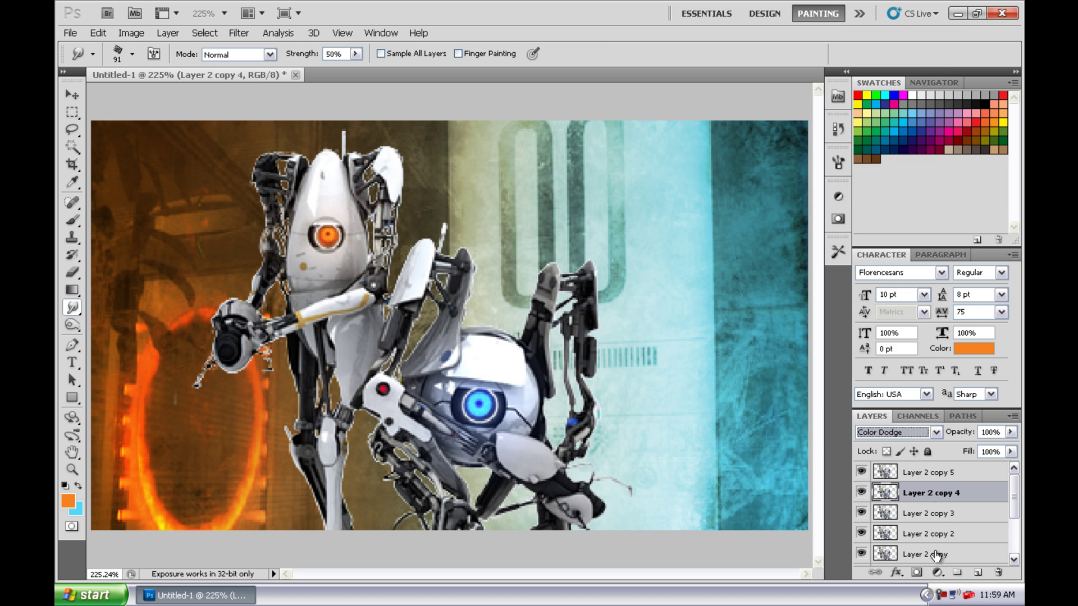
- Select Layer 2 copy and copy 3 for smudging, and view the wallpaper at 100%
click(935, 555)
right_click(359, 345)
key(Escape)
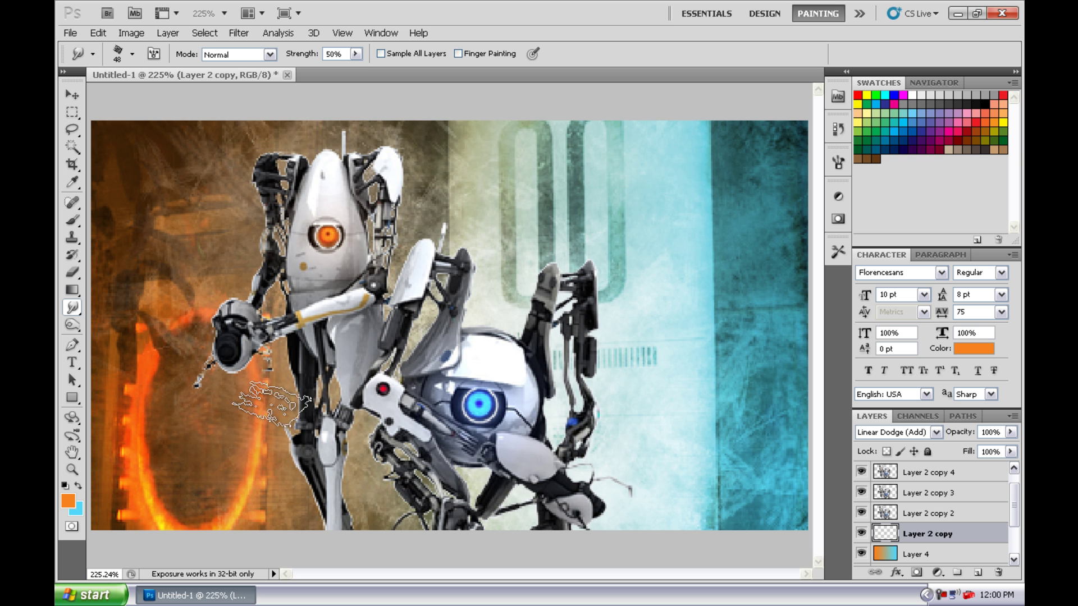
key(alt+bracketright)
key(alt+bracketright)
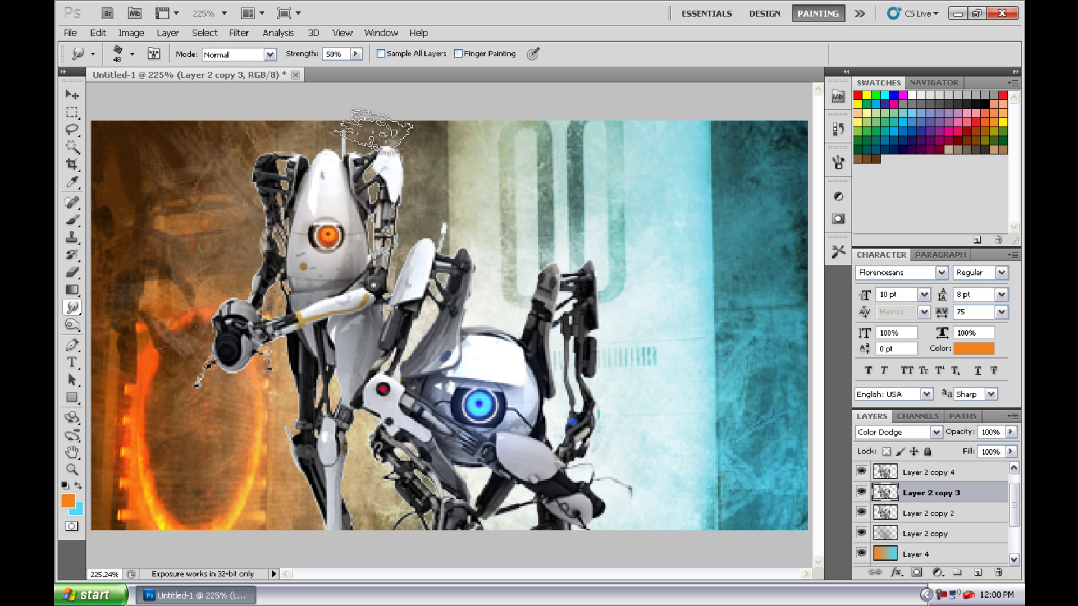
key(ctrl+1)
- Pick a 60 px brush and the Blur tool while stepping through the robot copy layers
key(alt+bracketleft)
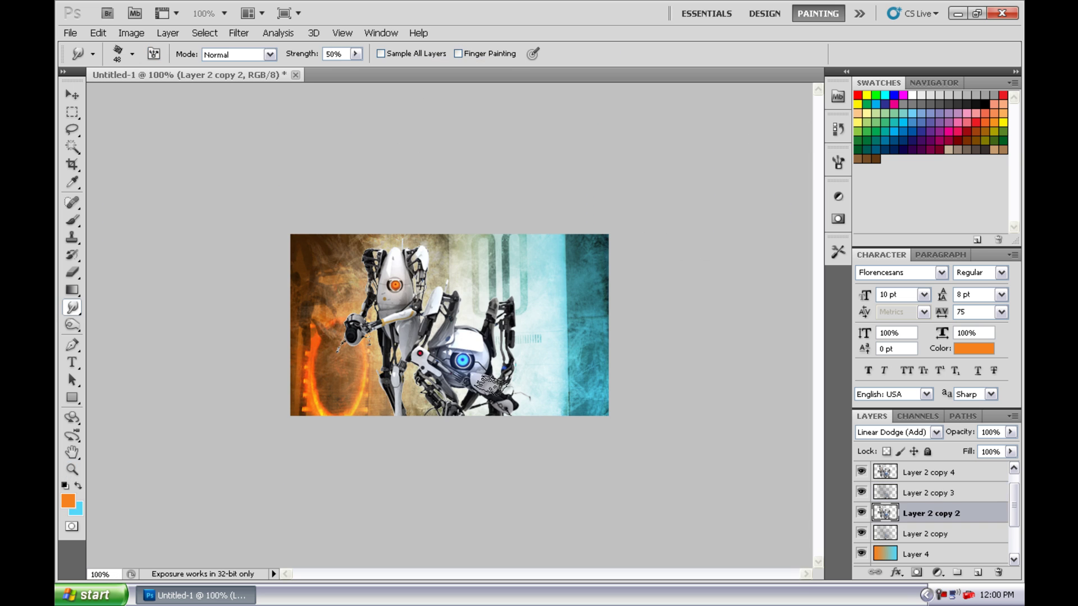
right_click(426, 311)
double_click(505, 449)
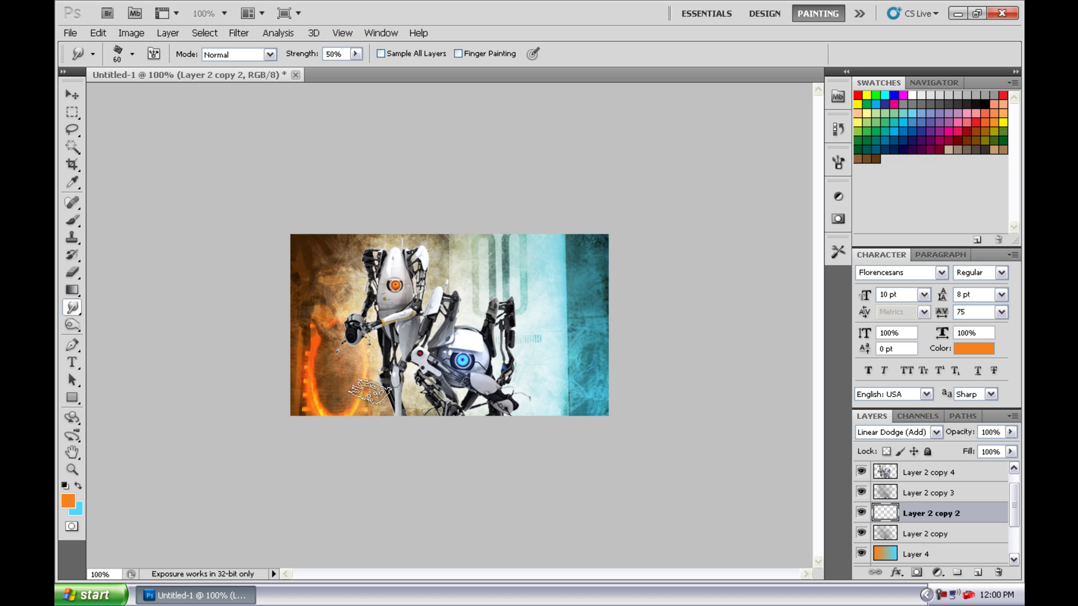
key(alt+bracketright)
key(alt+bracketright)
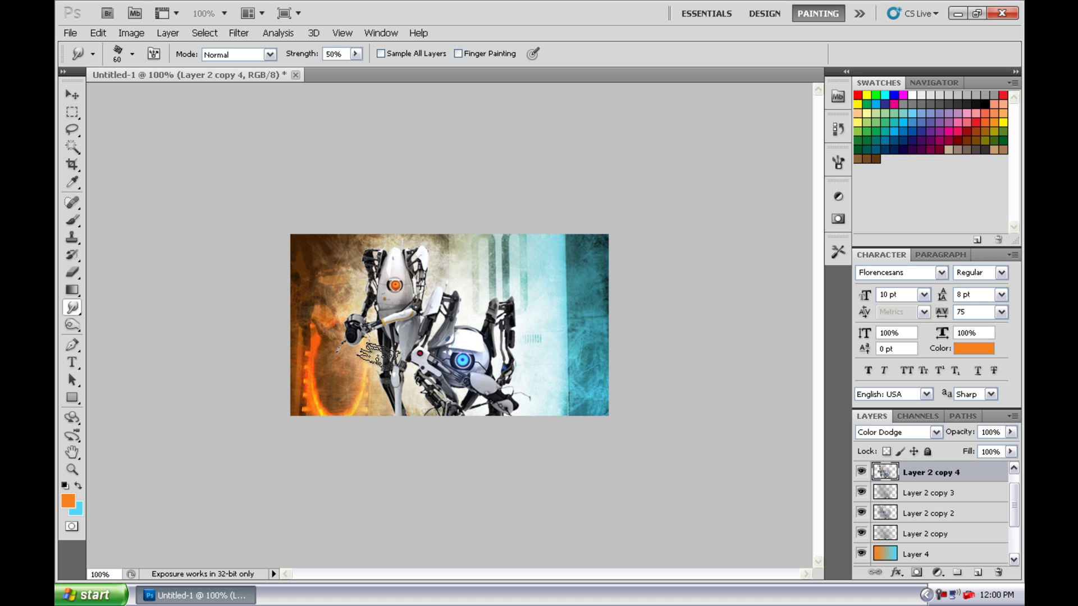
right_click(77, 313)
click(112, 307)
right_click(369, 288)
key(Escape)
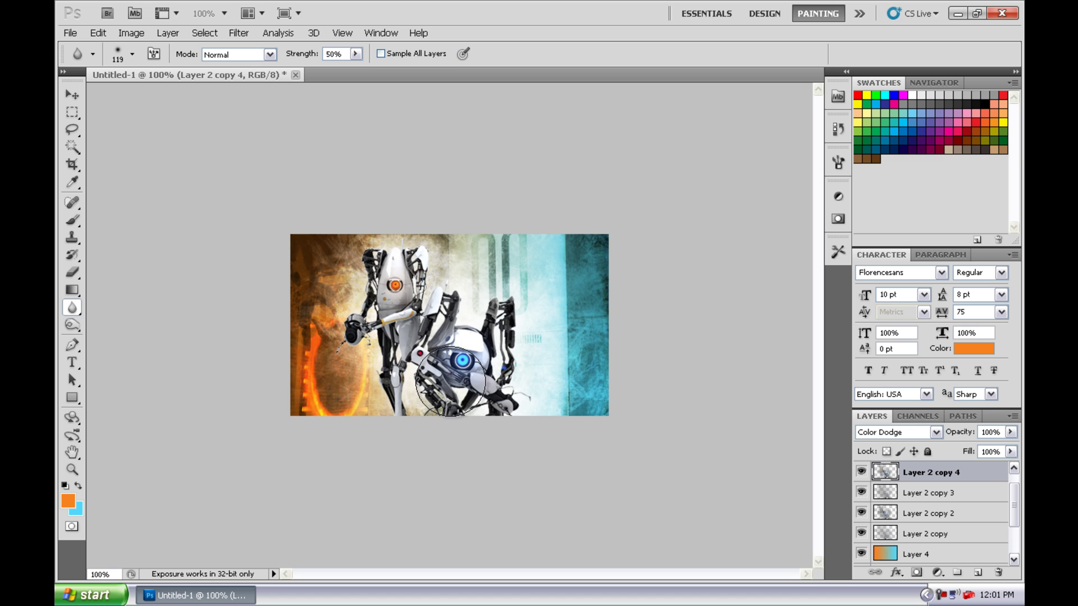
key(alt+bracketleft)
key(alt+bracketleft)
key(alt+bracketleft)
key(alt+bracketleft)
key(alt+bracketleft)
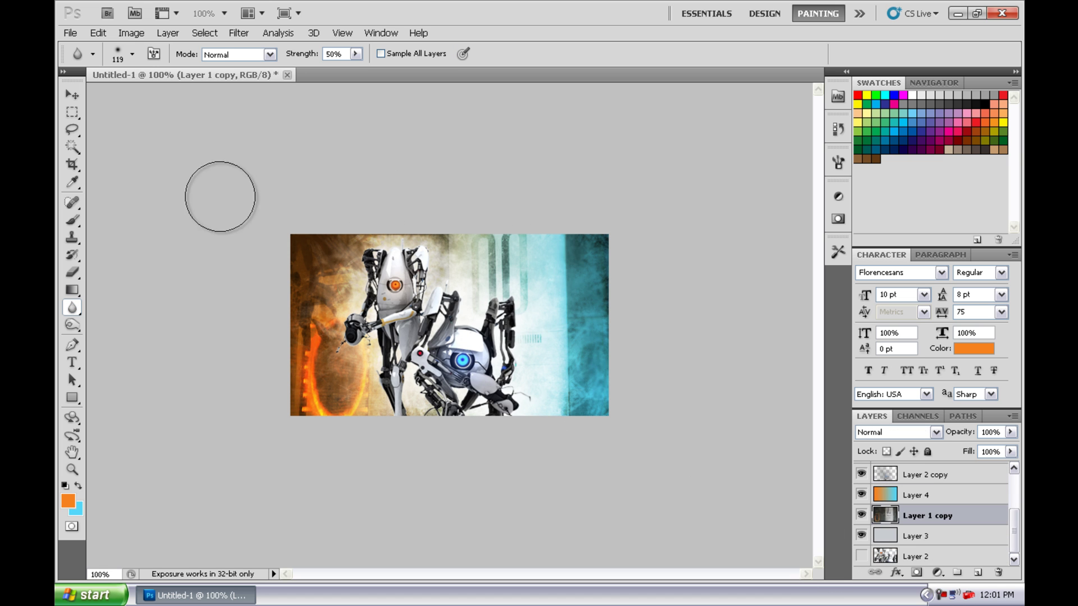
- Set the background copy's blend mode to Hard Light
click(895, 431)
click(895, 245)
click(895, 432)
key(Escape)
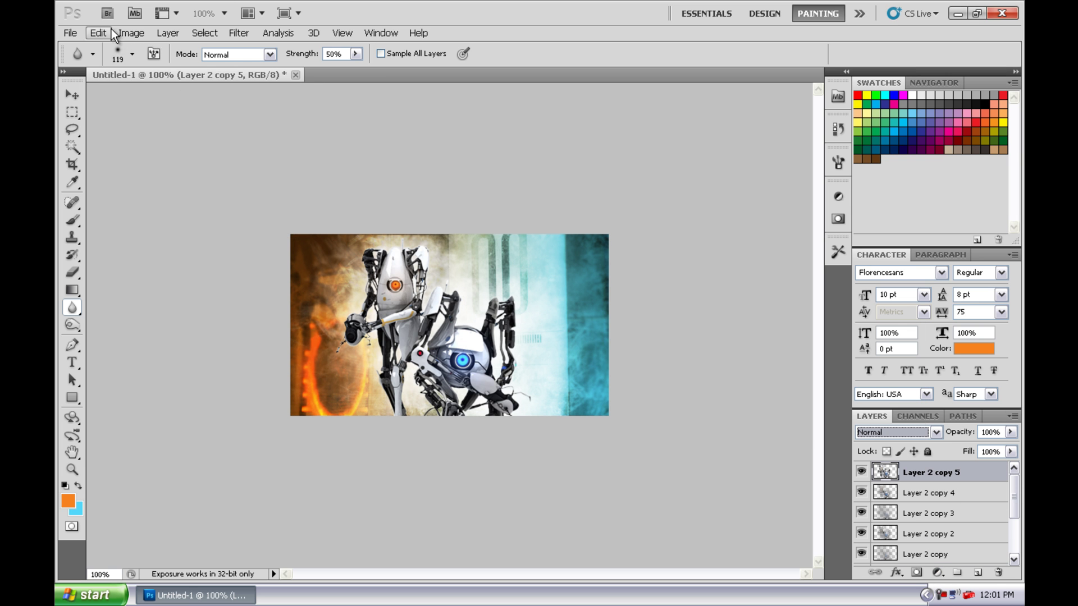
- Open the f5 and f6 flare images from the OpticalFlaresPack folder
click(71, 33)
click(81, 46)
double_click(410, 249)
key(Down)
key(Down)
key(Down)
key(Down)
key(Down)
key(Down)
key(Down)
key(Down)
key(Down)
key(Down)
key(Down)
key(Up)
key(Up)
key(Up)
key(Up)
key(Up)
key(Up)
key(Down)
key(Down)
key(Down)
key(Up)
key(shift+Down)
- Bring the f5 flares into the wallpaper and tint them orange with a colorized Hue/Saturation
key(Return)
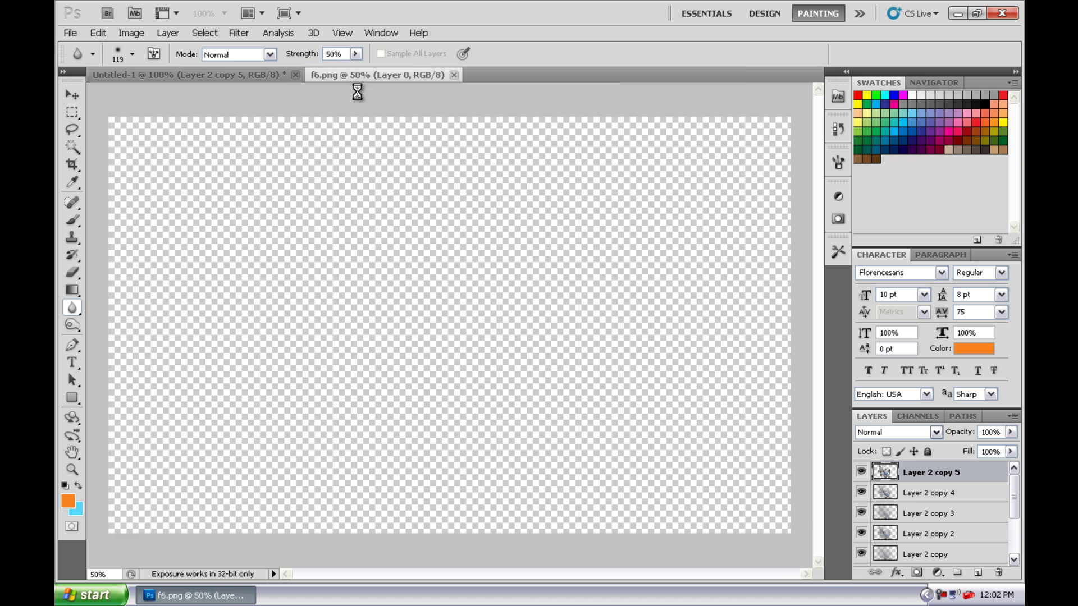
key(v)
drag(500, 76, 604, 132)
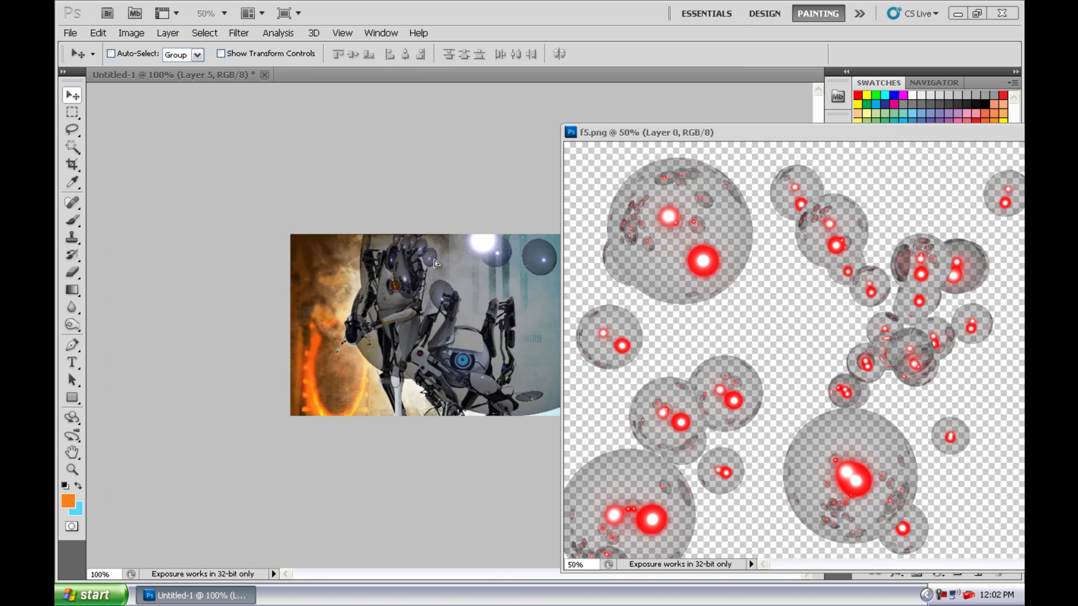
key(ctrl+u)
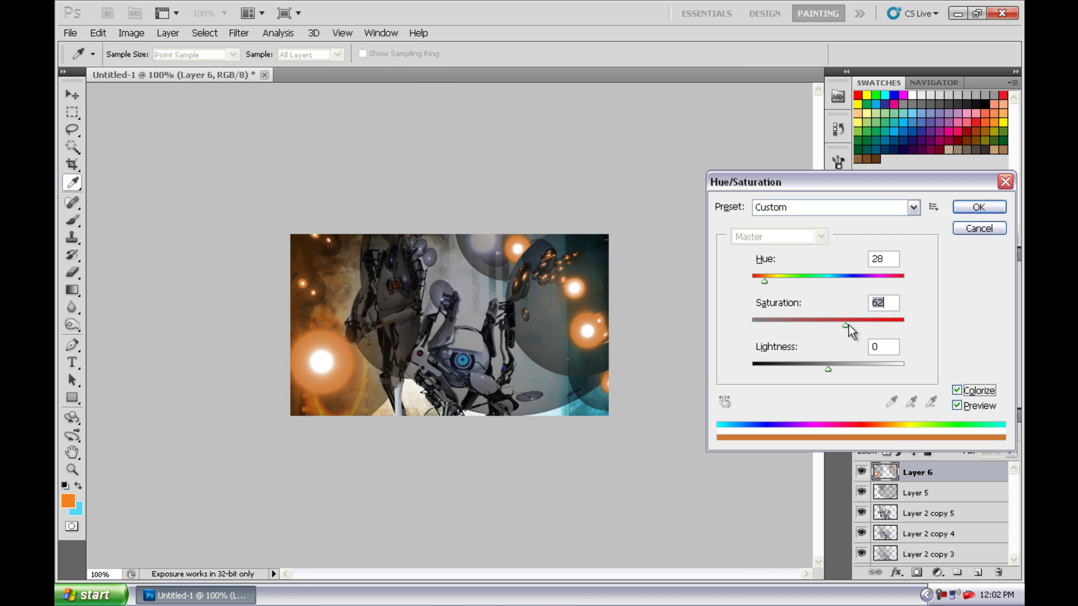
key(Return)
- Blend the flare layer in Color Dodge and erase a stray bright flare near the bottom
click(892, 432)
click(897, 183)
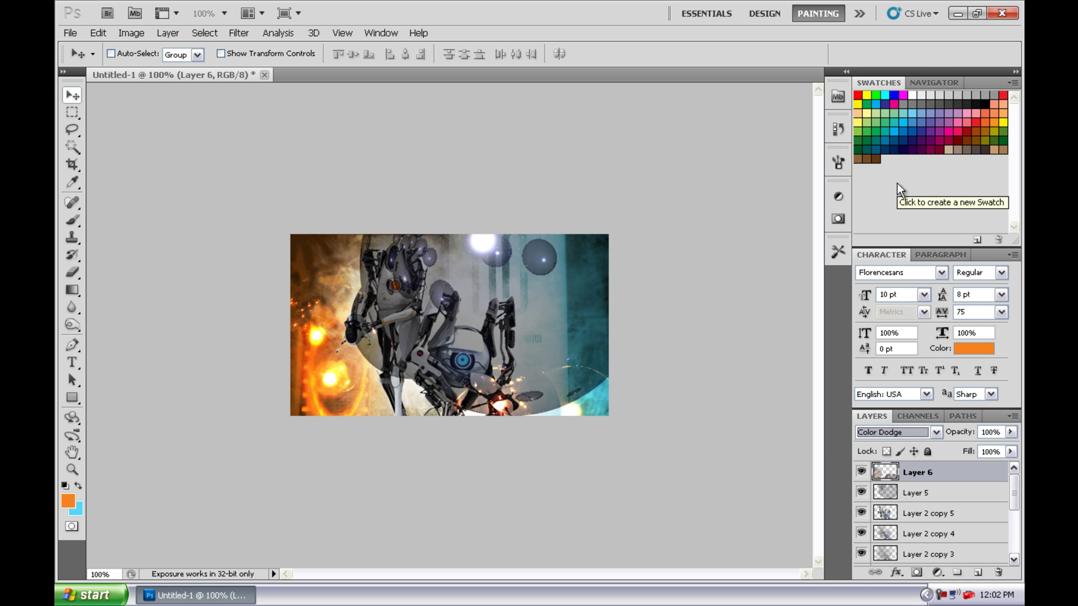
key(e)
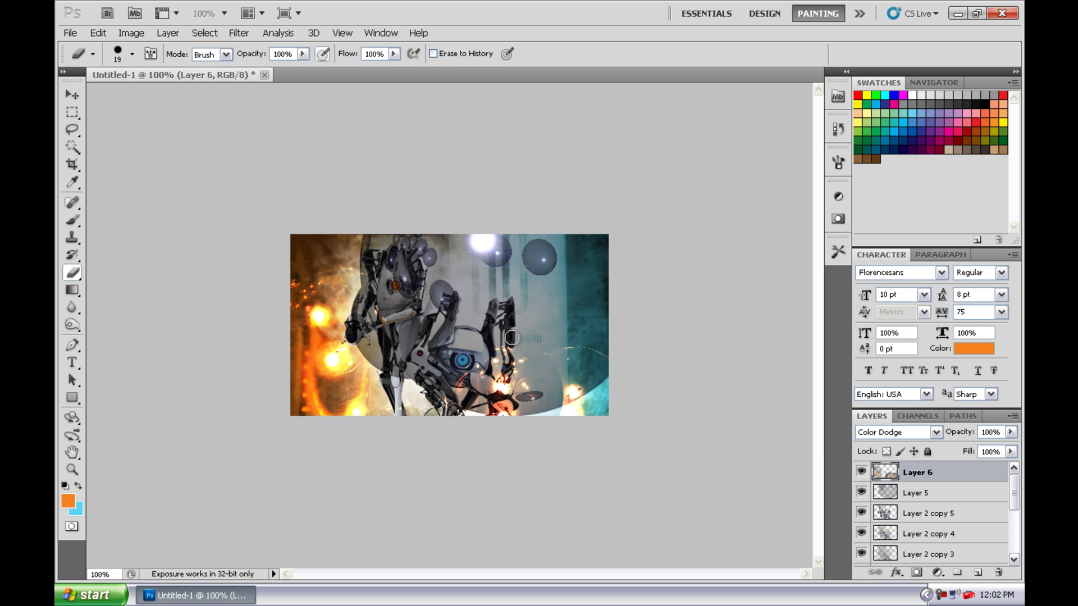
drag(512, 338, 506, 393)
key(bracketright)
key(bracketright)
key(bracketright)
- Set Layer 5 to Color Dodge and move its glow to the wallpaper's upper right
click(916, 494)
key(v)
click(893, 432)
click(897, 183)
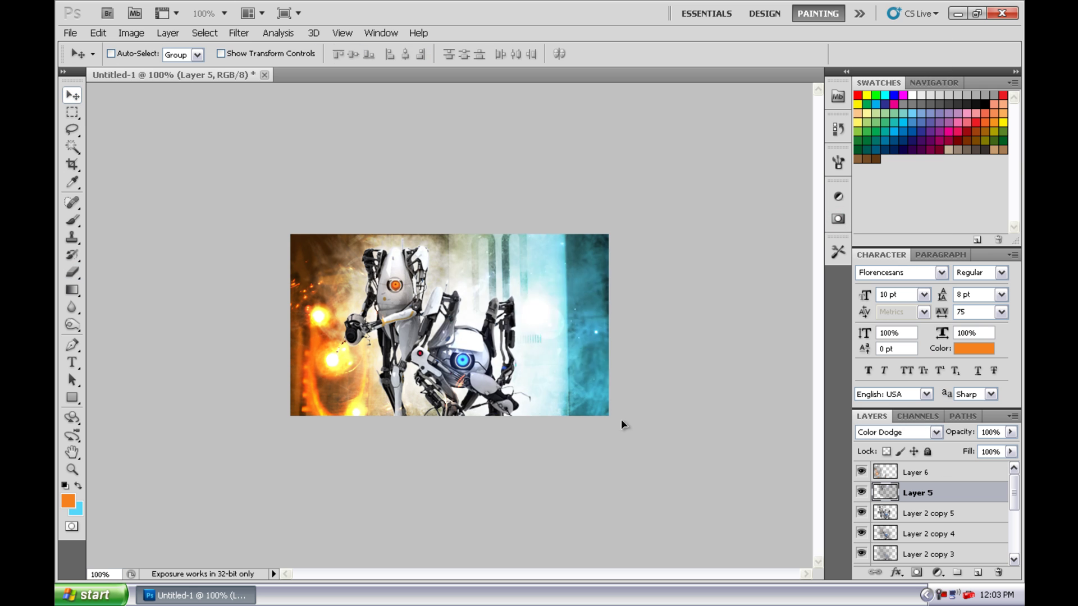
drag(394, 287, 601, 247)
drag(564, 396, 611, 317)
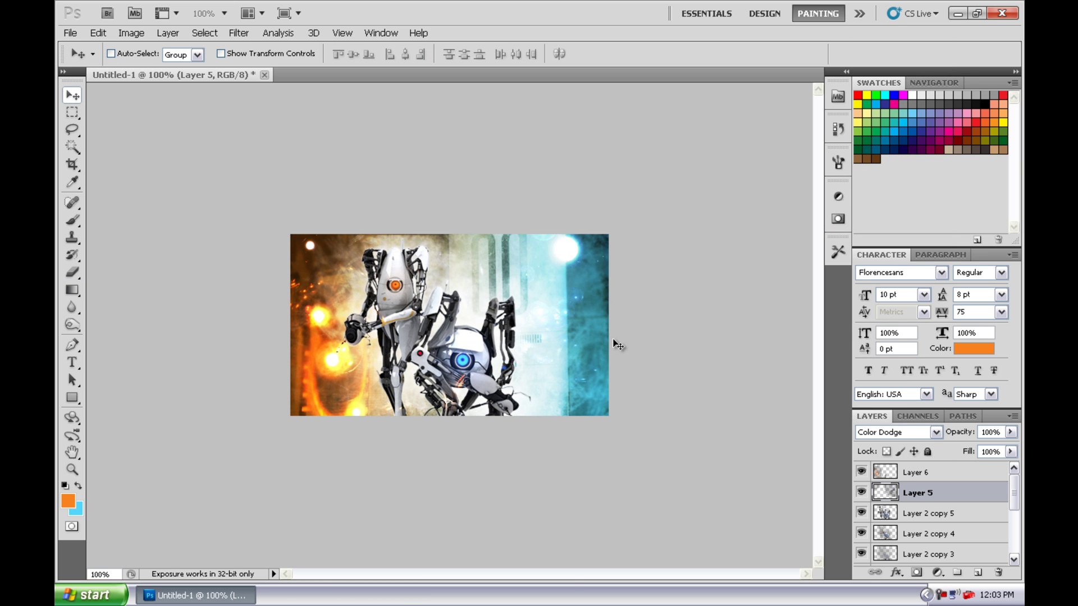
- Colorize Layer 5 with Hue 28 and Saturation 25
key(e)
key(ctrl+u)
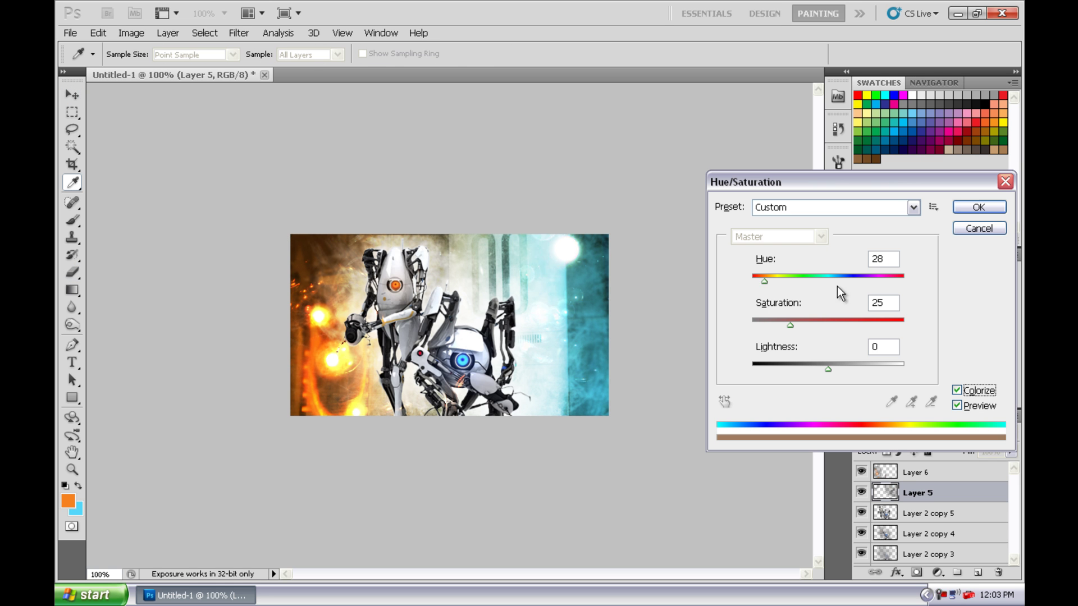
drag(818, 320, 844, 325)
mouse_move(843, 279)
mouse_down()
mouse_move(827, 291)
mouse_move(856, 281)
mouse_move(830, 280)
mouse_up()
click(979, 207)
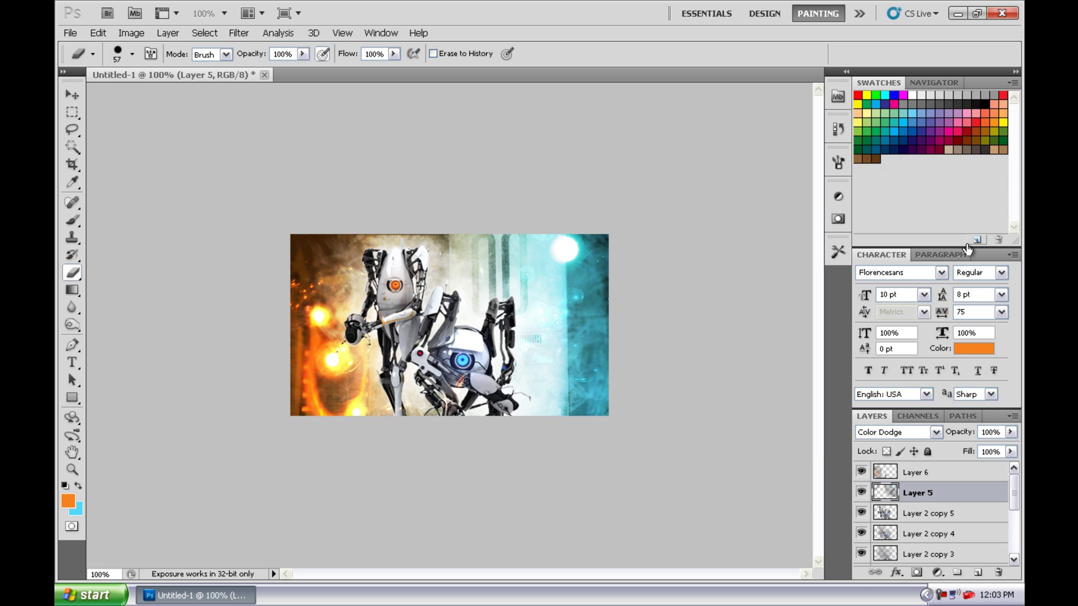
click(72, 307)
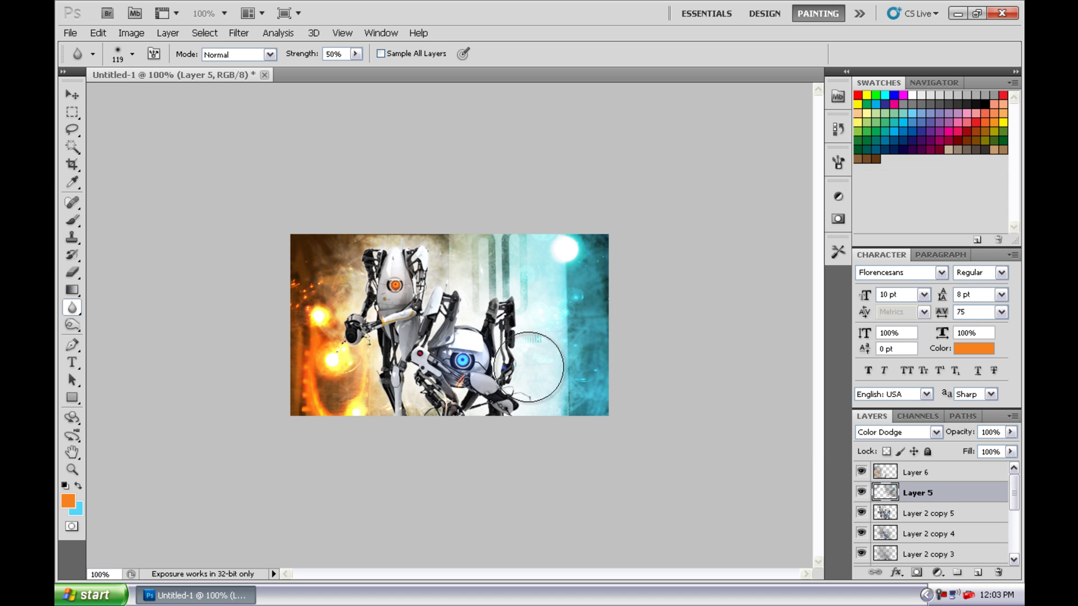
key(alt+bracketright)
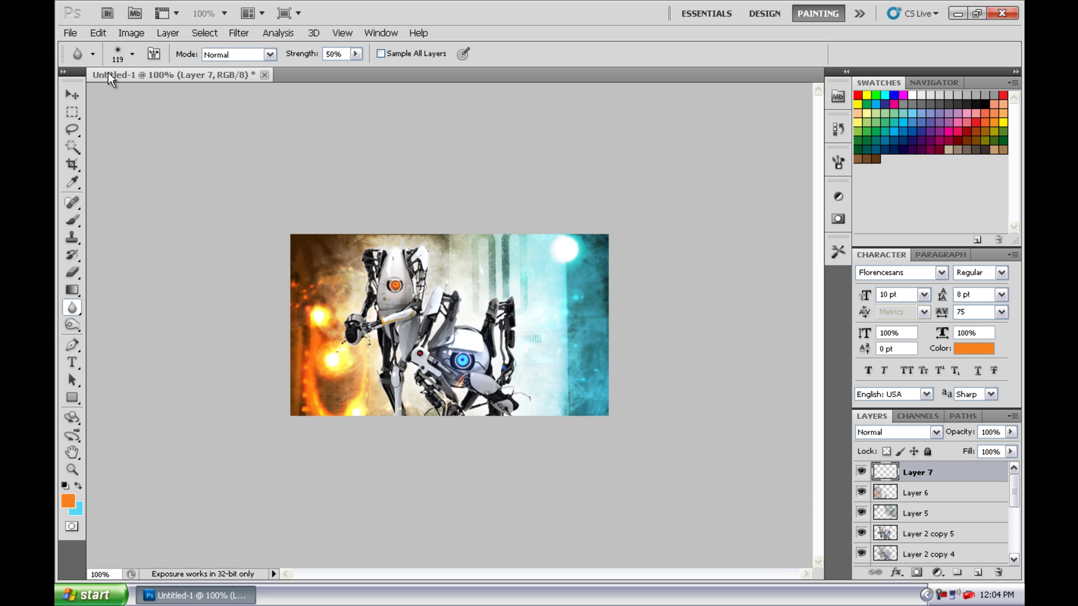
- Smudge paint across Layer 7 and blend it in Overlay
click(135, 335)
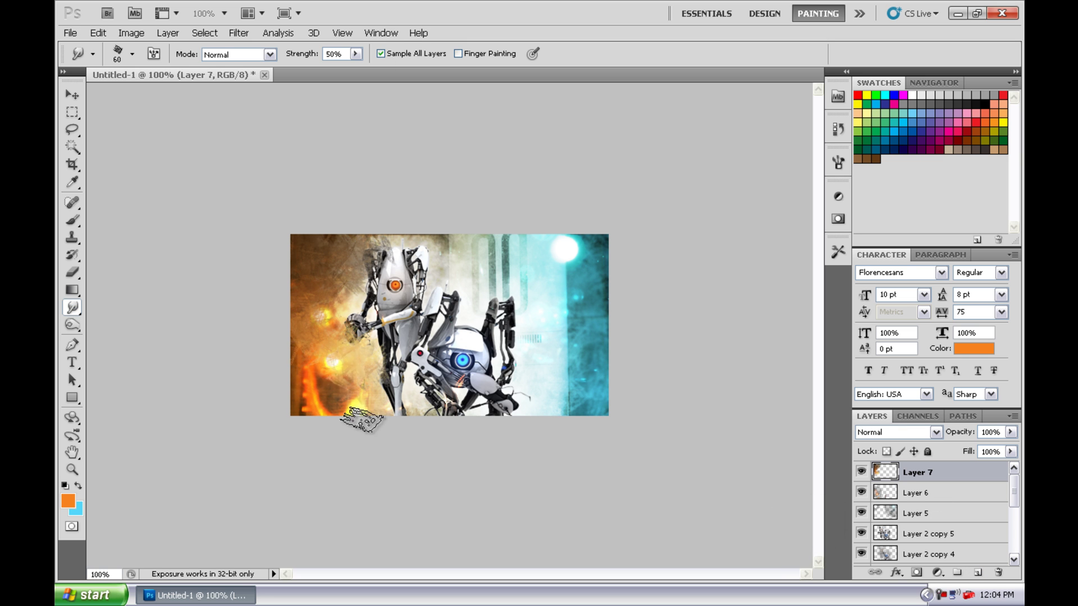
drag(477, 253, 634, 315)
click(892, 431)
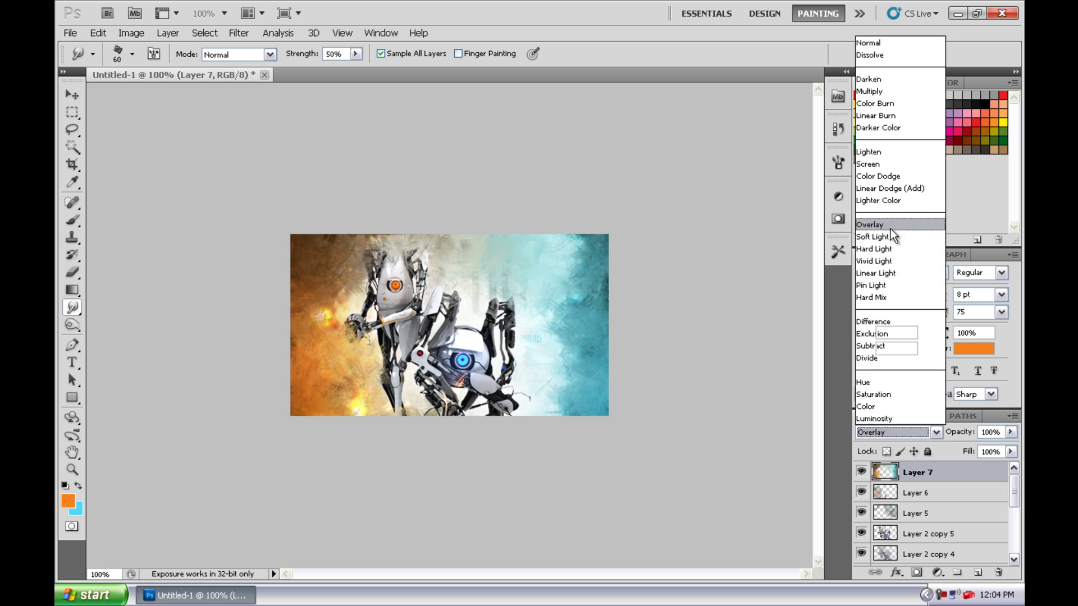
click(890, 234)
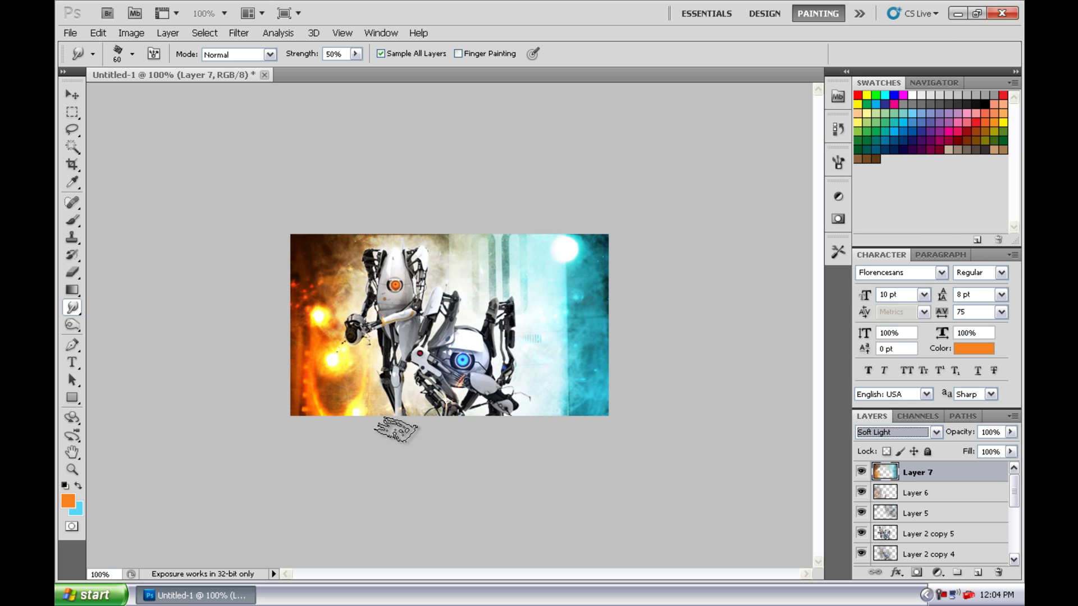
click(862, 473)
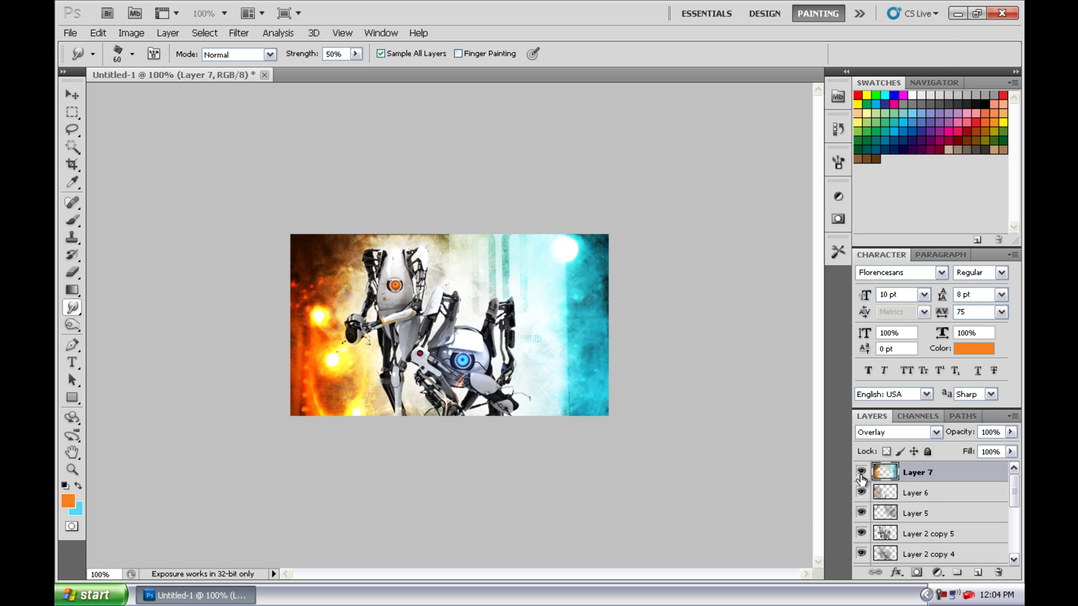
- Add Layer 8 with a vertical black-to-white gradient blended in Overlay
click(981, 577)
key(g)
click(167, 54)
click(155, 83)
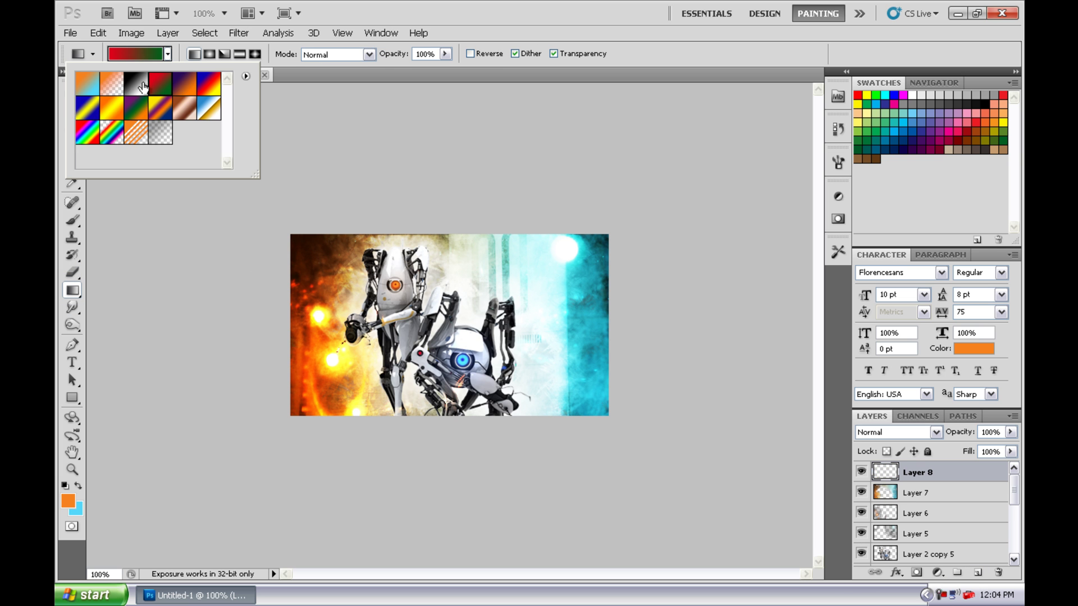
drag(435, 460, 435, 191)
click(892, 432)
click(874, 224)
- Add a Cooling Filter (LBB) Photo Filter adjustment at 43% and shift the texture layer
click(937, 572)
click(867, 486)
click(752, 240)
click(750, 303)
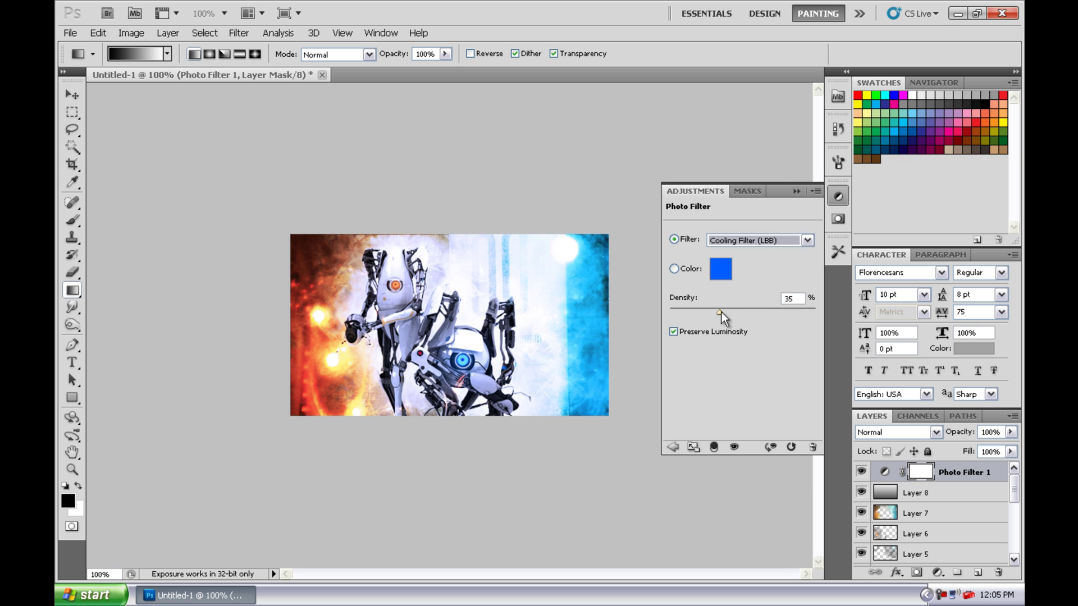
click(1008, 440)
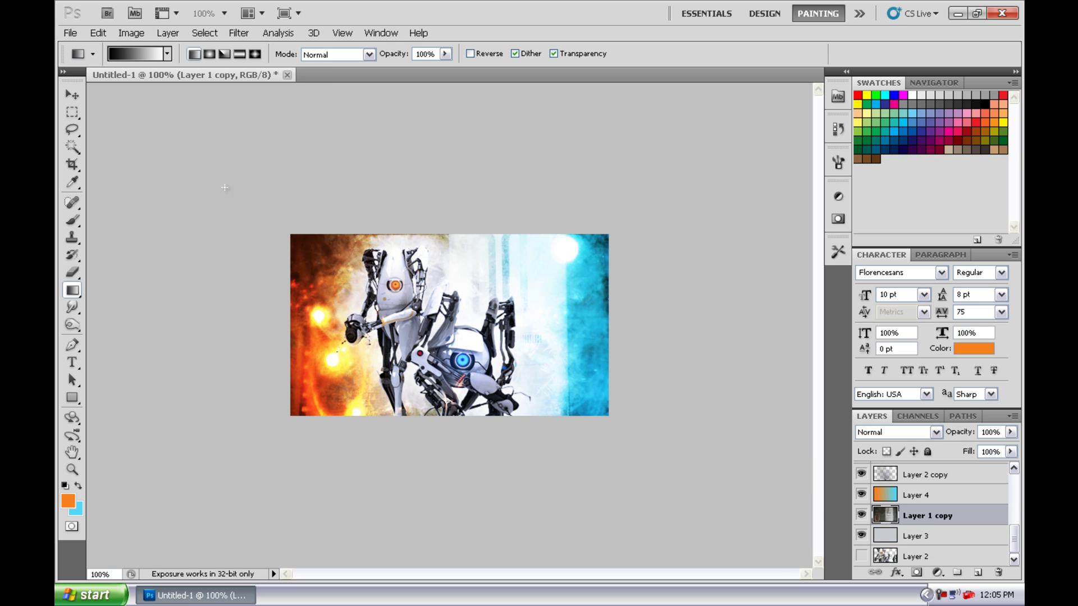
key(v)
mouse_move(225, 188)
mouse_down()
mouse_move(431, 388)
mouse_move(442, 373)
mouse_up()
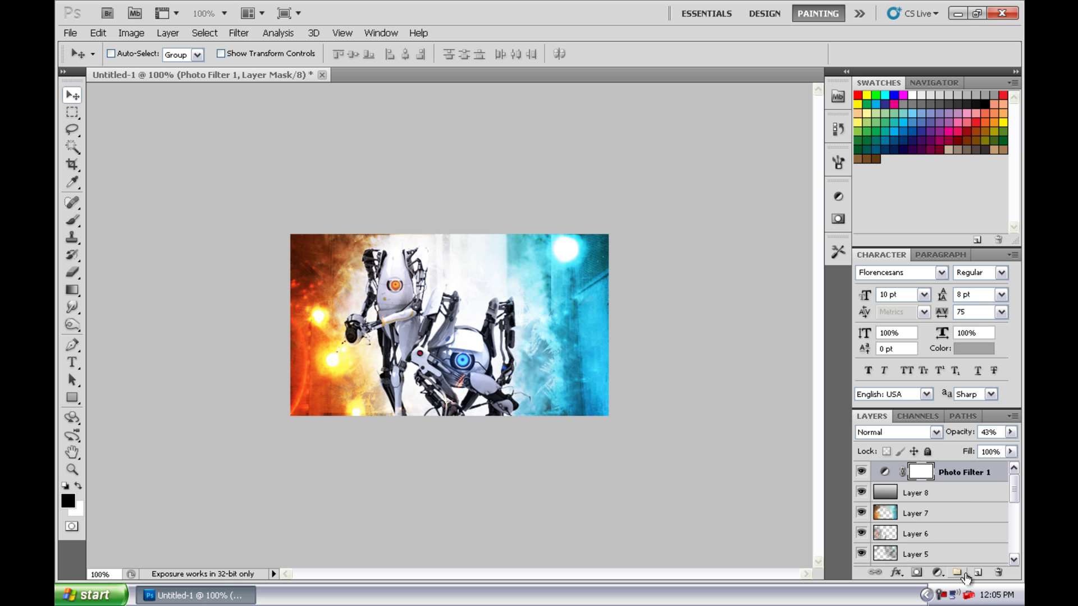
- Open the Sideways1 texture from the Pack folder and drag it into the wallpaper
key(ctrl+o)
double_click(426, 261)
click(507, 261)
click(704, 183)
double_click(696, 187)
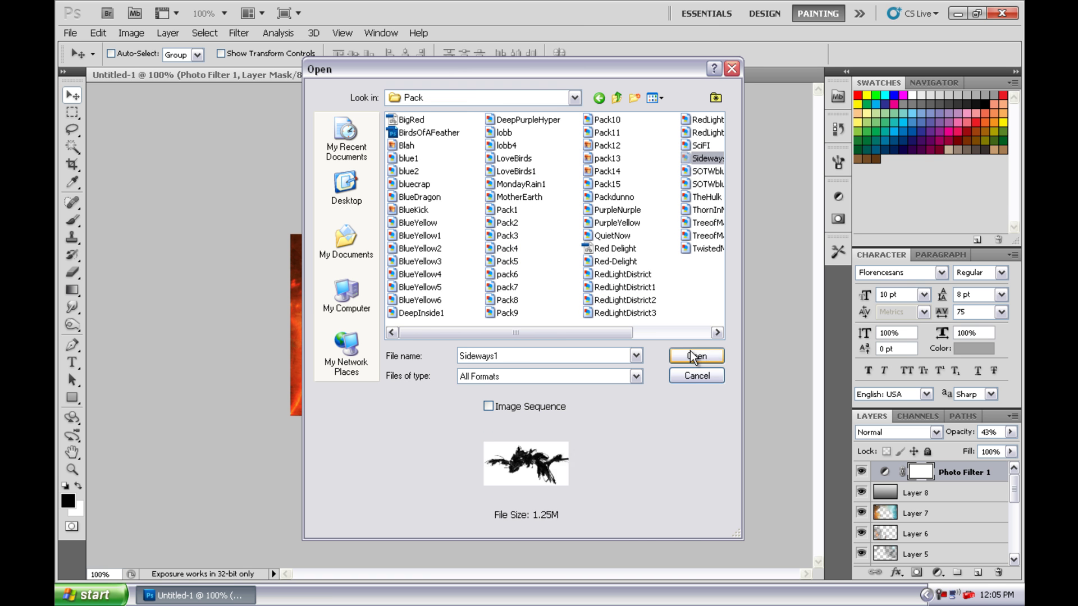
click(694, 357)
drag(388, 79, 571, 139)
- Scale Layer 9 to about 83%, rotate it, and blend it with Linear Light over the robots
mouse_move(544, 251)
mouse_down()
mouse_move(552, 240)
mouse_move(790, 440)
mouse_move(418, 534)
mouse_up()
click(815, 53)
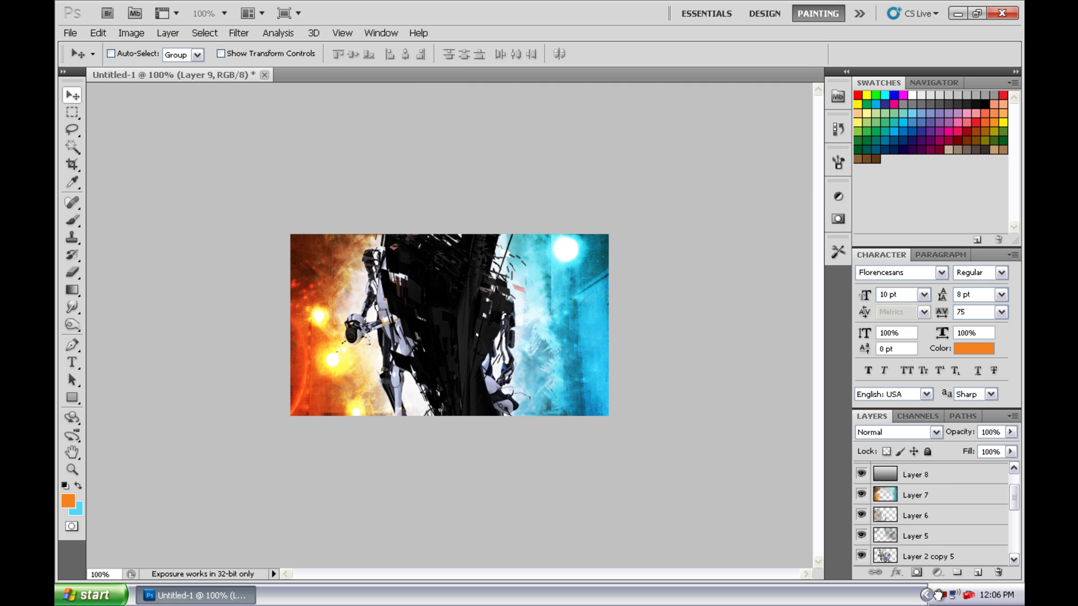
click(896, 432)
click(882, 280)
drag(456, 349, 522, 334)
- Blend Gradient Map 2 in Soft Light at 51% opacity
scroll(884, 420, up, 6)
scroll(884, 420, up, 6)
scroll(884, 421, up, 6)
scroll(884, 421, up, 6)
scroll(884, 420, down, 10)
scroll(884, 421, down, 9)
scroll(884, 421, down, 1)
scroll(882, 421, up, 1)
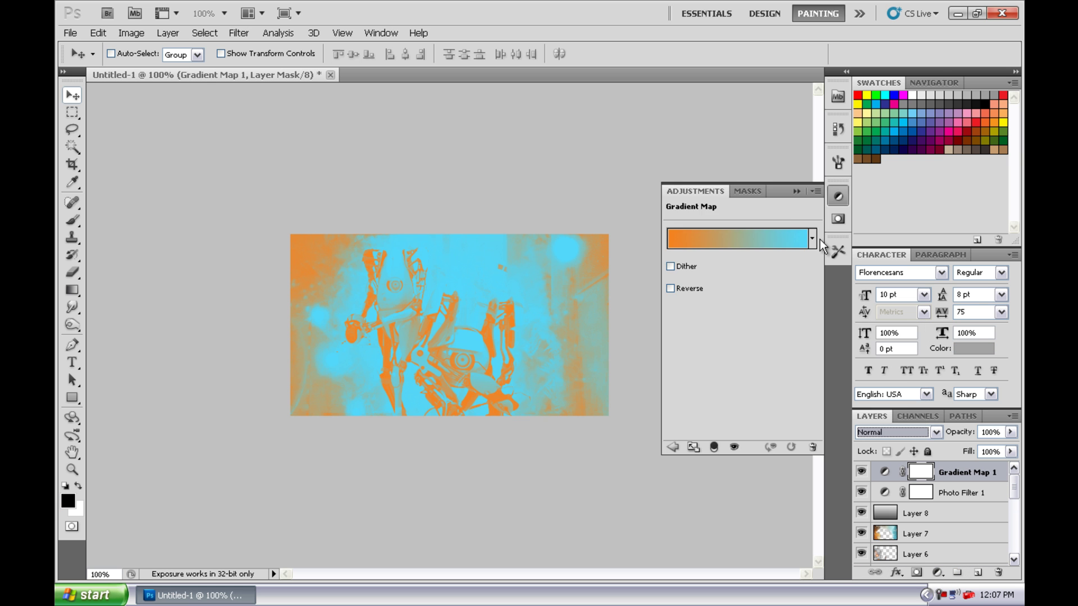
click(872, 237)
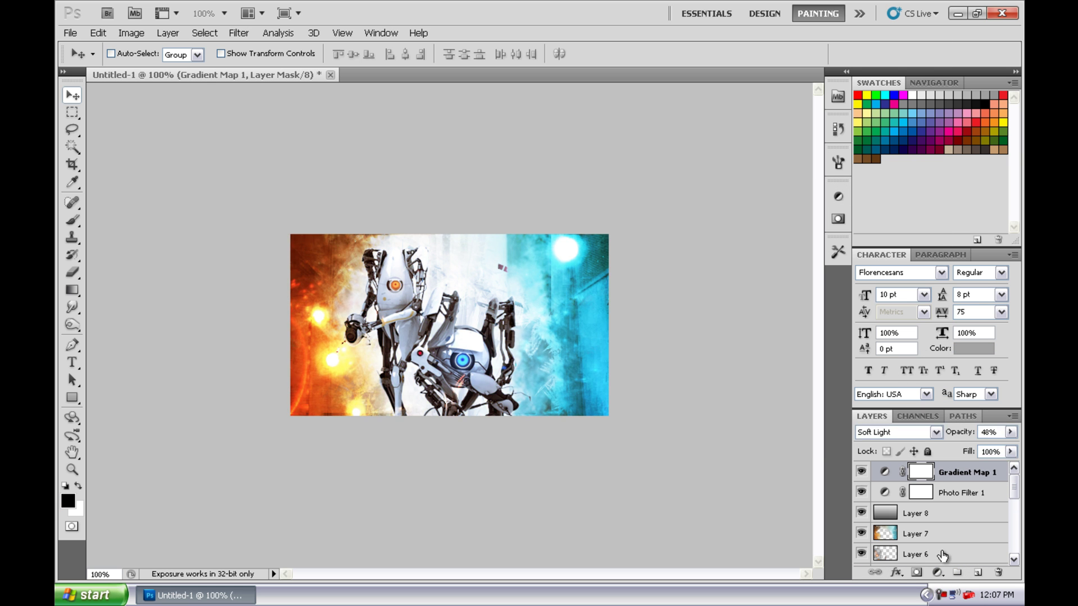
drag(1010, 432, 979, 447)
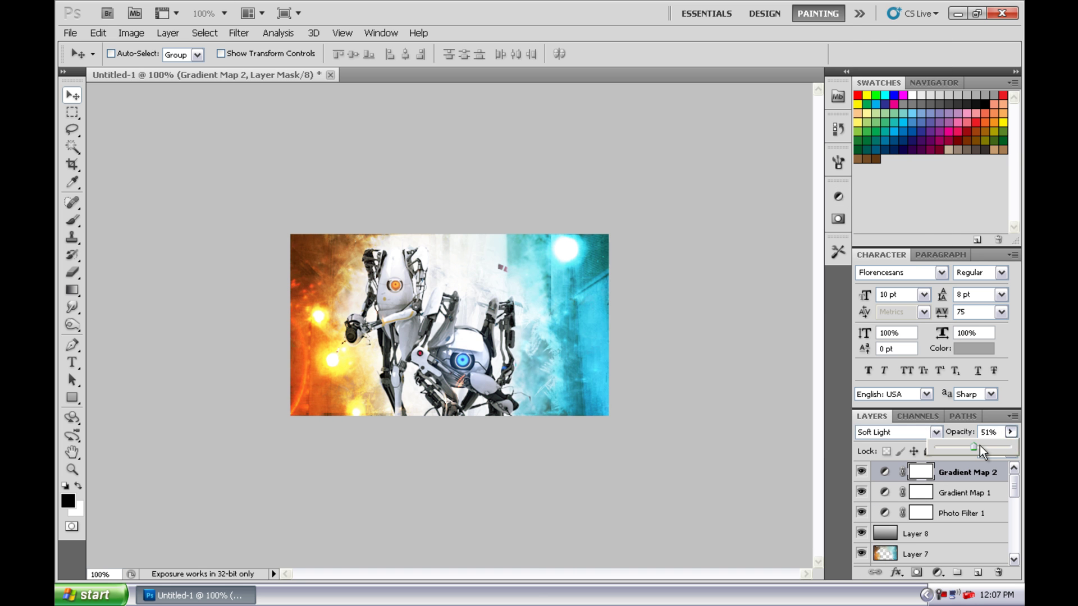
- Add Gradient Maps 3 and 4, blending them as Luminosity and Soft Light
click(937, 572)
click(887, 553)
click(732, 272)
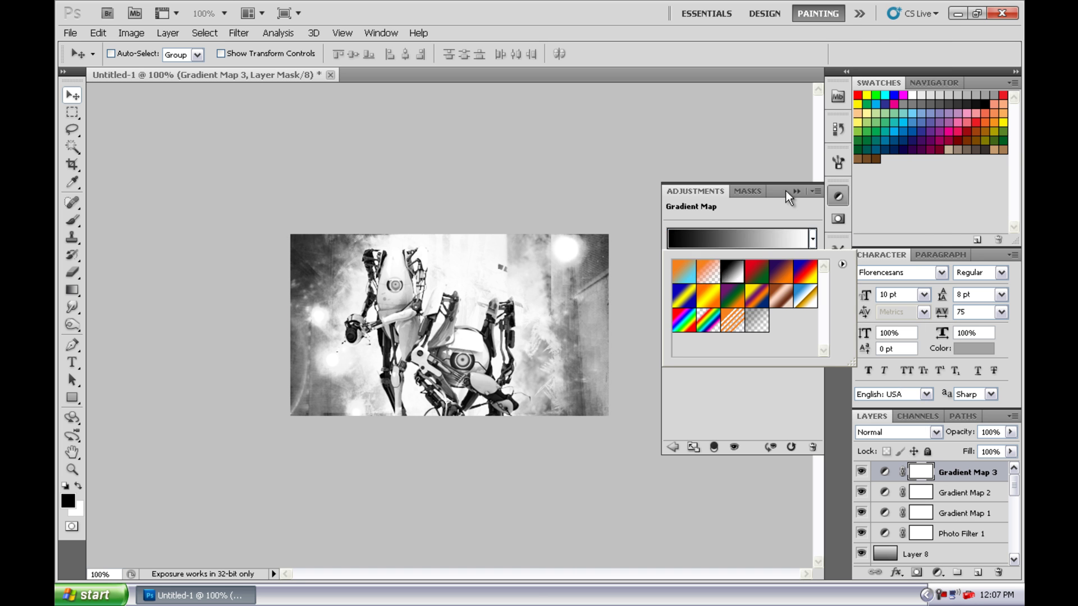
click(893, 432)
click(875, 422)
click(937, 572)
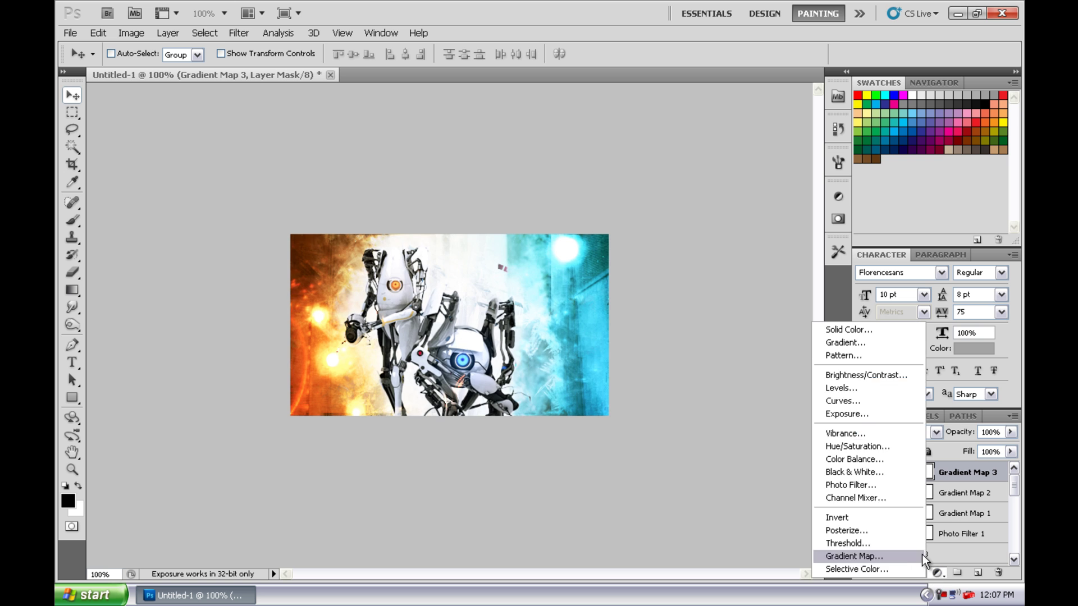
click(915, 558)
click(798, 191)
click(892, 432)
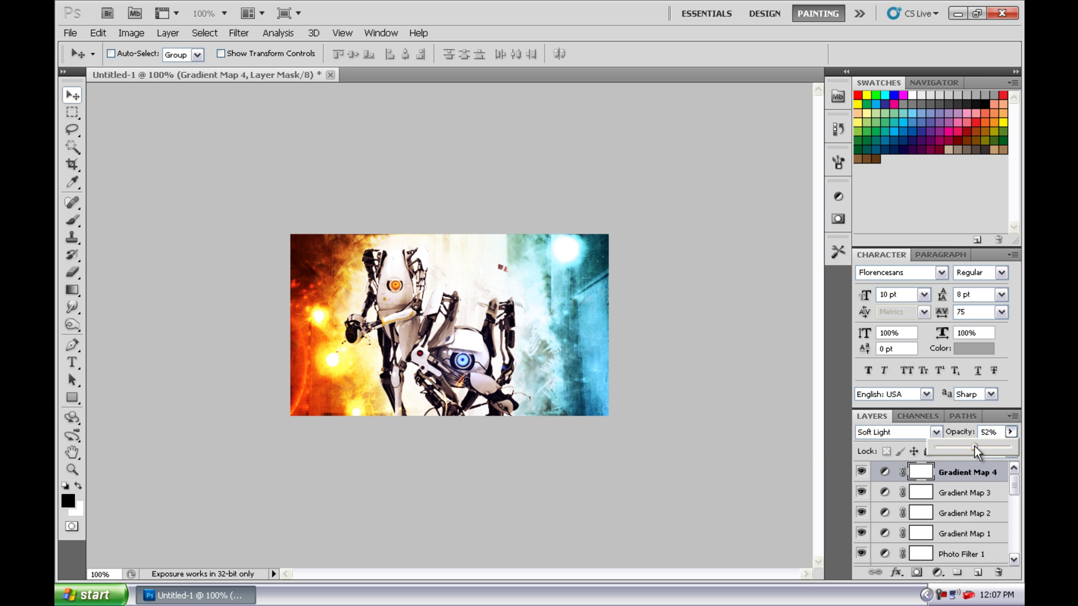
- Add a preset Gradient Map 5 in Soft Light at 37% opacity
click(936, 572)
click(915, 557)
click(812, 239)
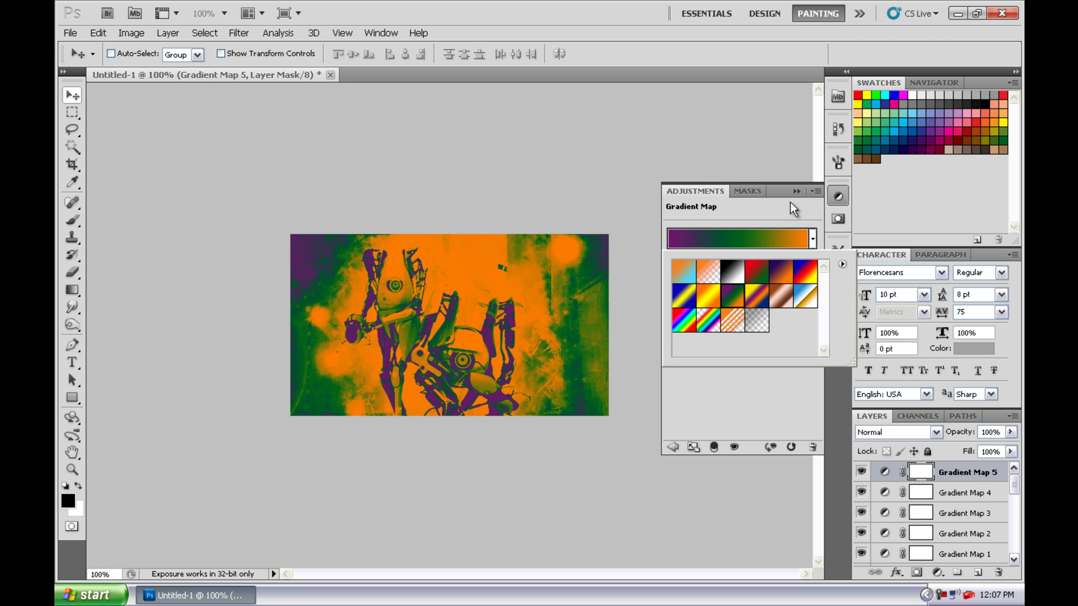
click(792, 203)
click(797, 191)
click(893, 432)
drag(1011, 431, 962, 449)
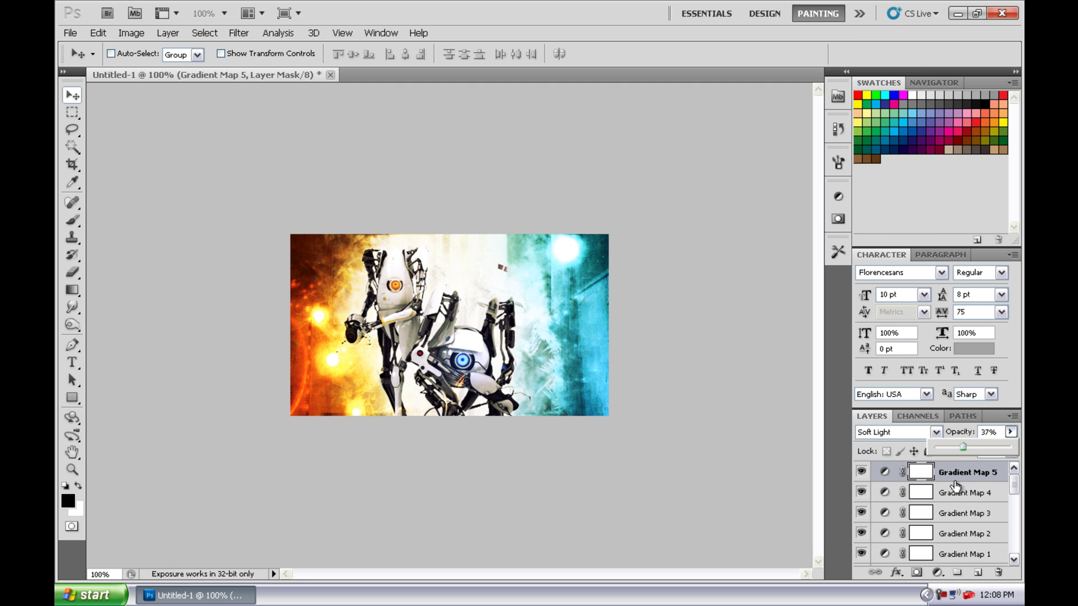
click(72, 362)
click(546, 60)
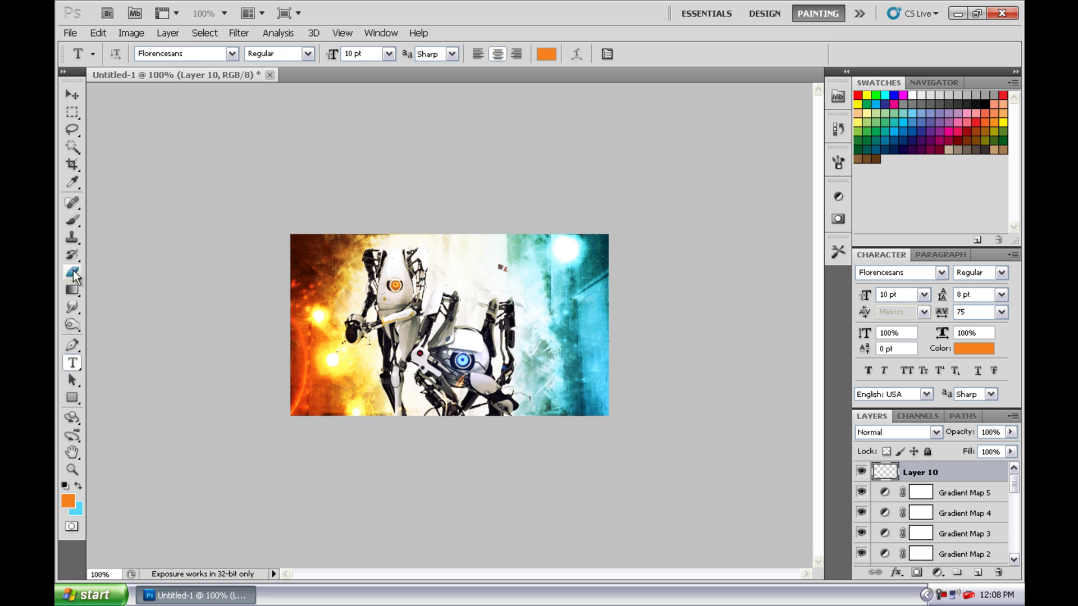
- Type a 'Skate Duck' label above the robots in cyan sampled from the image
key(i)
click(606, 296)
key(t)
click(451, 265)
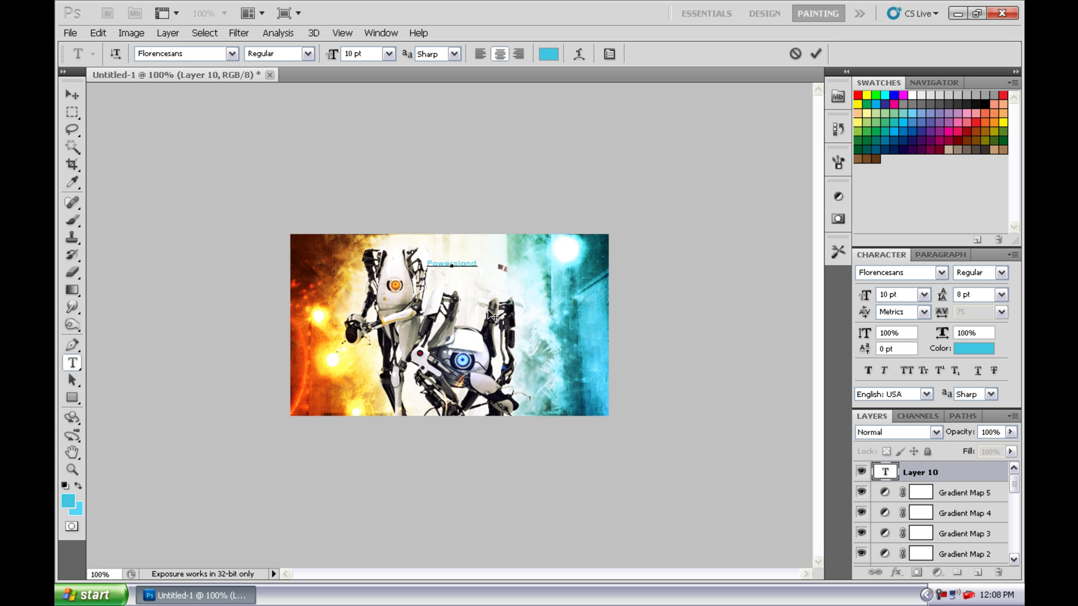
text(uck)
key(ctrl+Return)
- Add a Gradient Overlay layer style with a cyan preset to the Skate Duck text
double_click(965, 472)
click(673, 323)
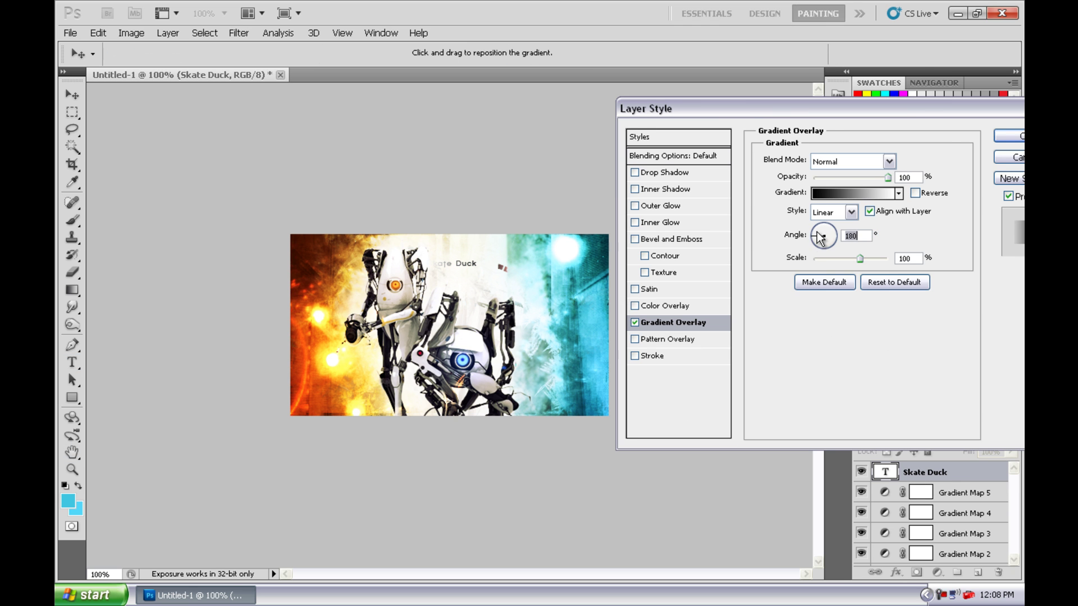
click(898, 194)
double_click(774, 215)
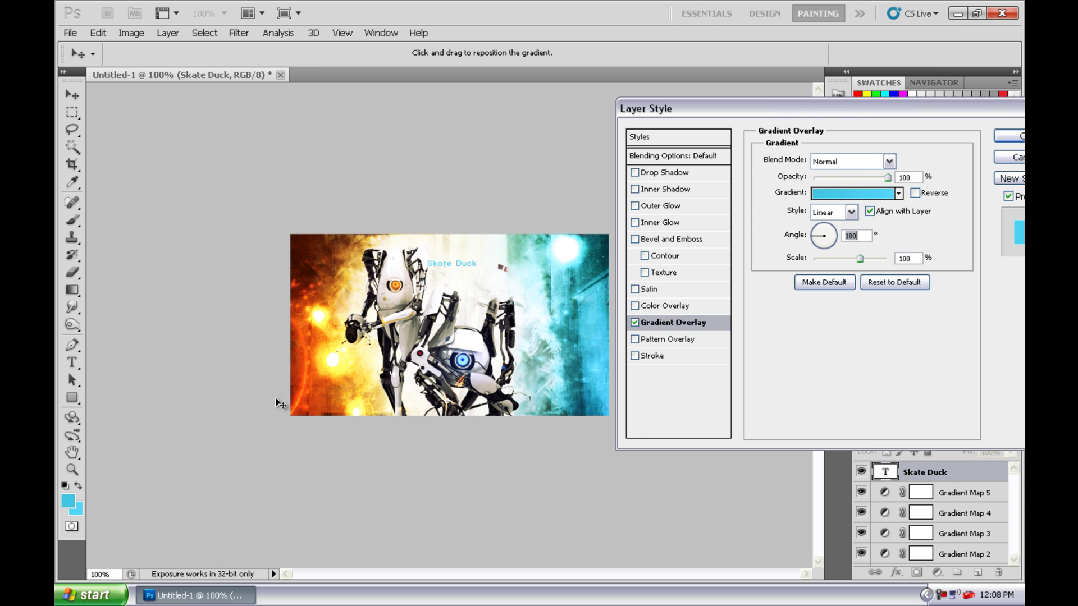
- Edit the overlay gradient to run cyan to orange and set the overlay's blend mode
click(852, 193)
double_click(623, 335)
click(942, 135)
double_click(902, 335)
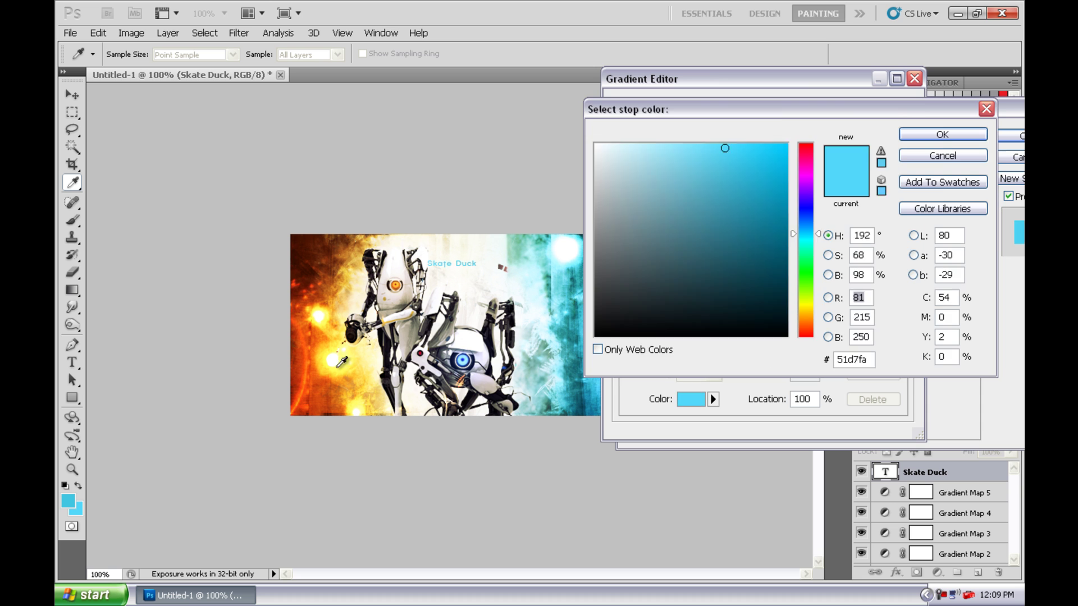
click(934, 150)
click(691, 331)
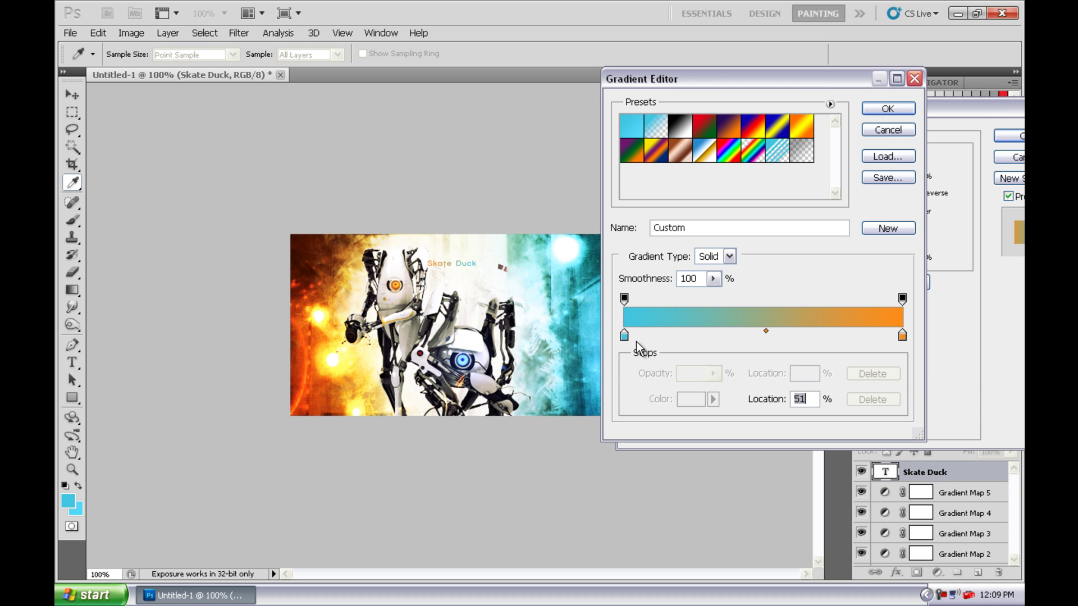
click(887, 109)
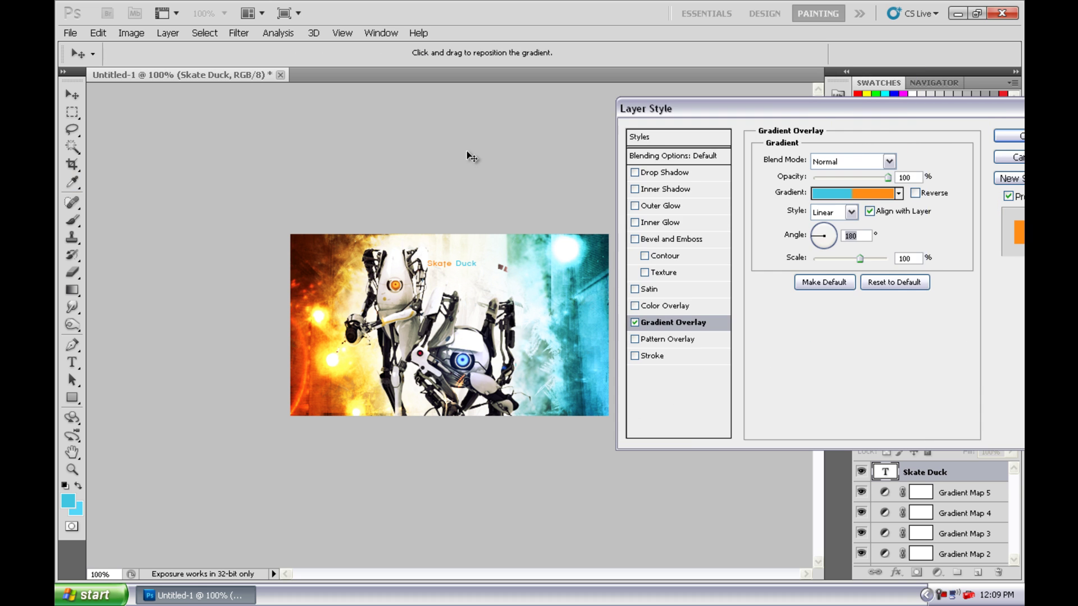
click(831, 161)
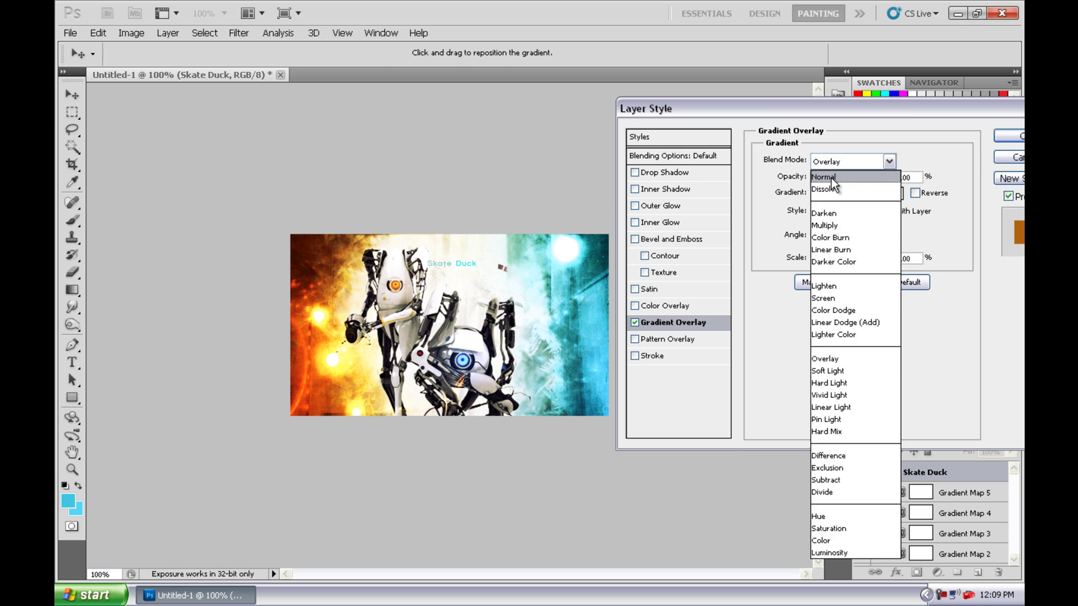
click(1008, 135)
- Browse the font list to try a different font for the label
click(941, 273)
click(867, 119)
click(941, 273)
- Set the Skate Duck label's font to Subway
scroll(881, 285, down, 2)
drag(1018, 168, 1019, 275)
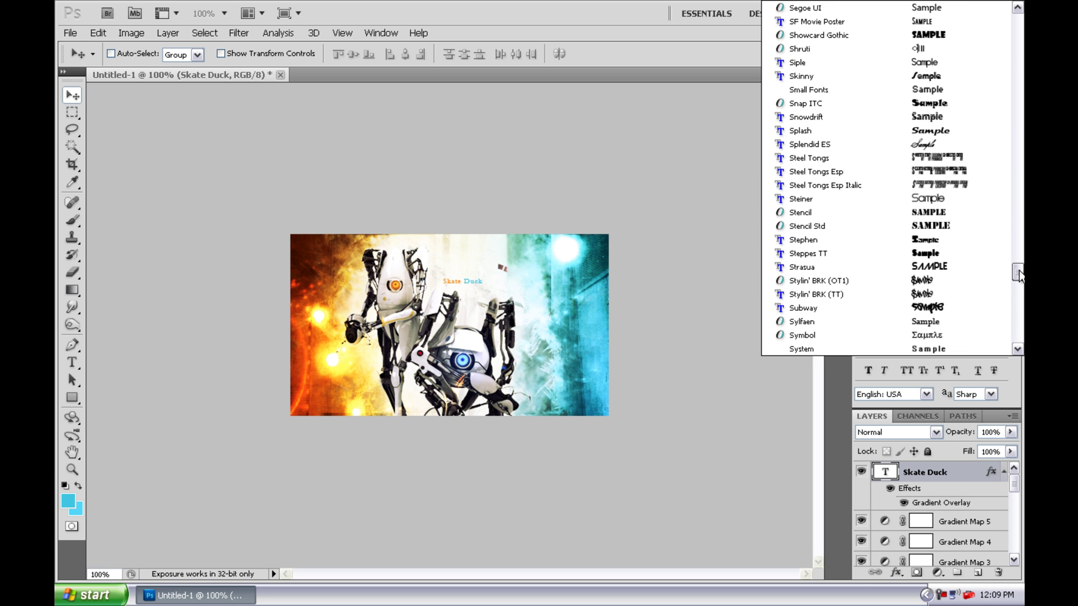
click(938, 308)
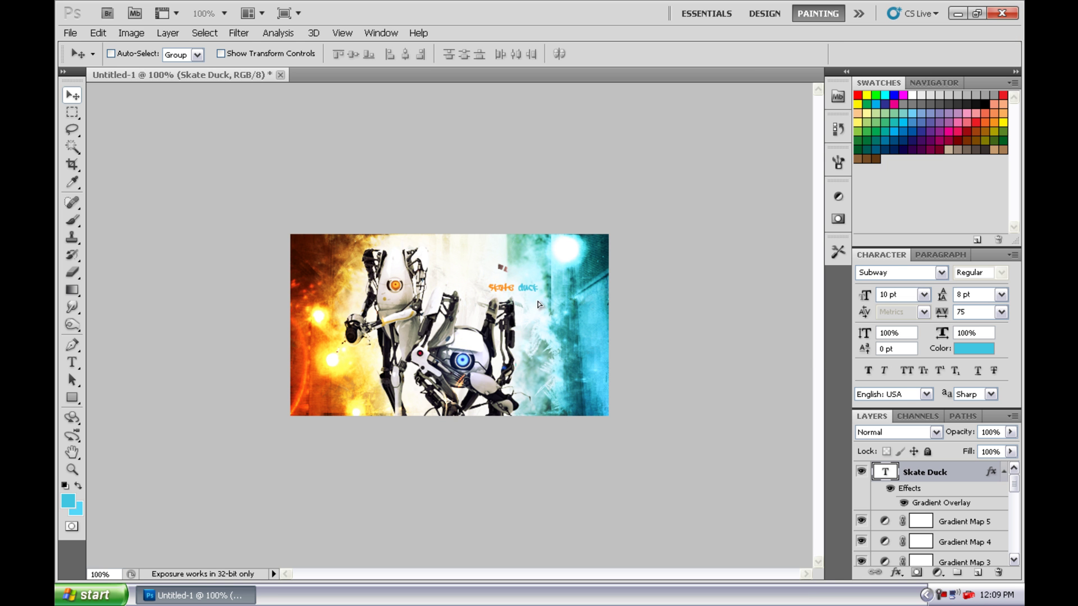
- Duplicate the label, retype it as 'powersland', and set it in the Subway font
key(ctrl+j)
drag(488, 291, 447, 262)
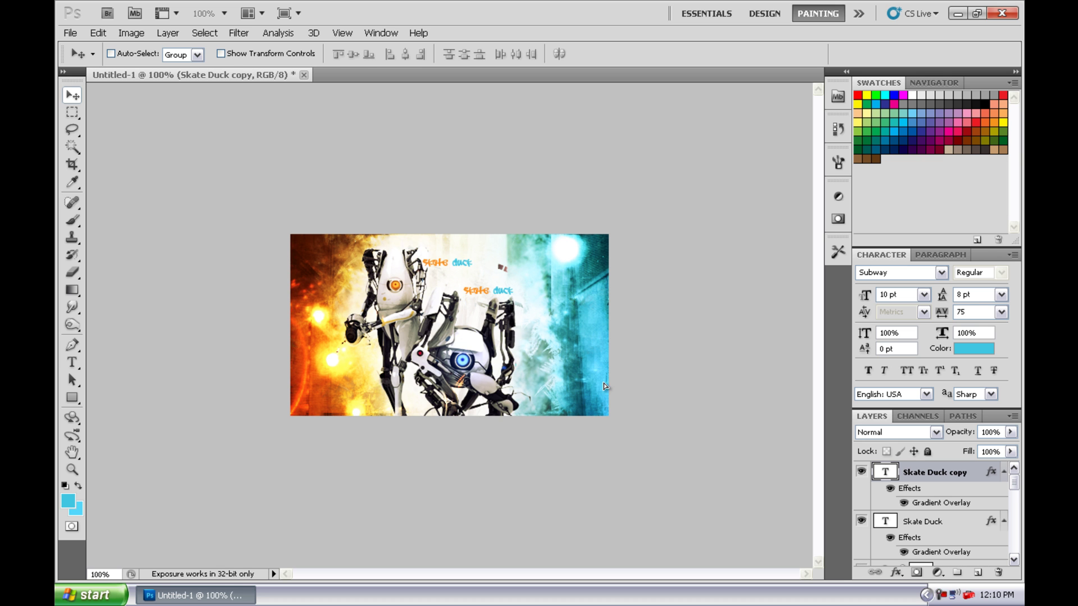
key(t)
click(456, 260)
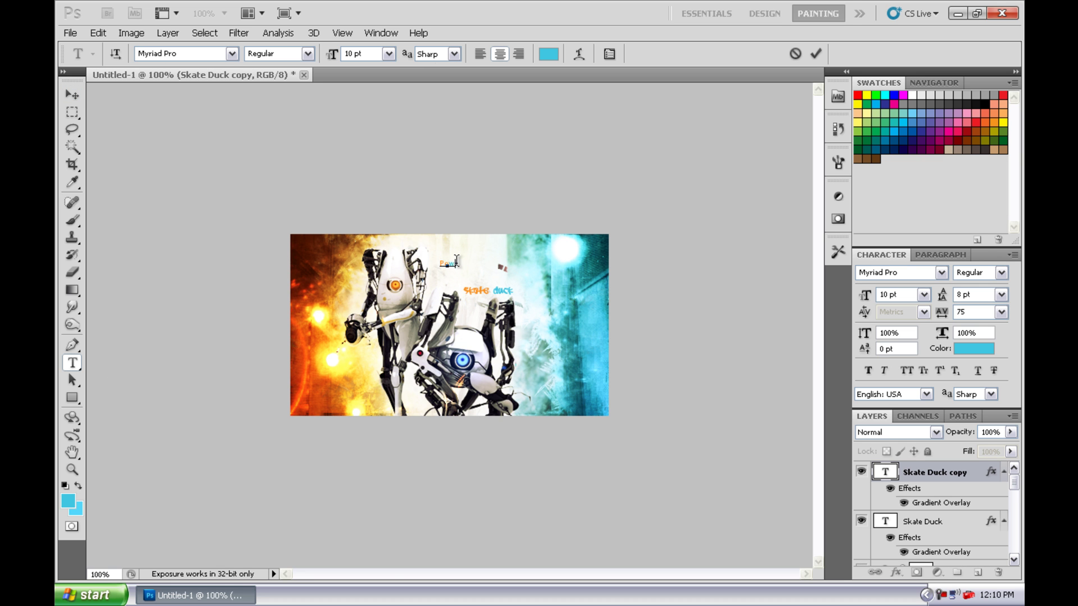
text(Powersland)
click(231, 54)
scroll(251, 538, down, 10)
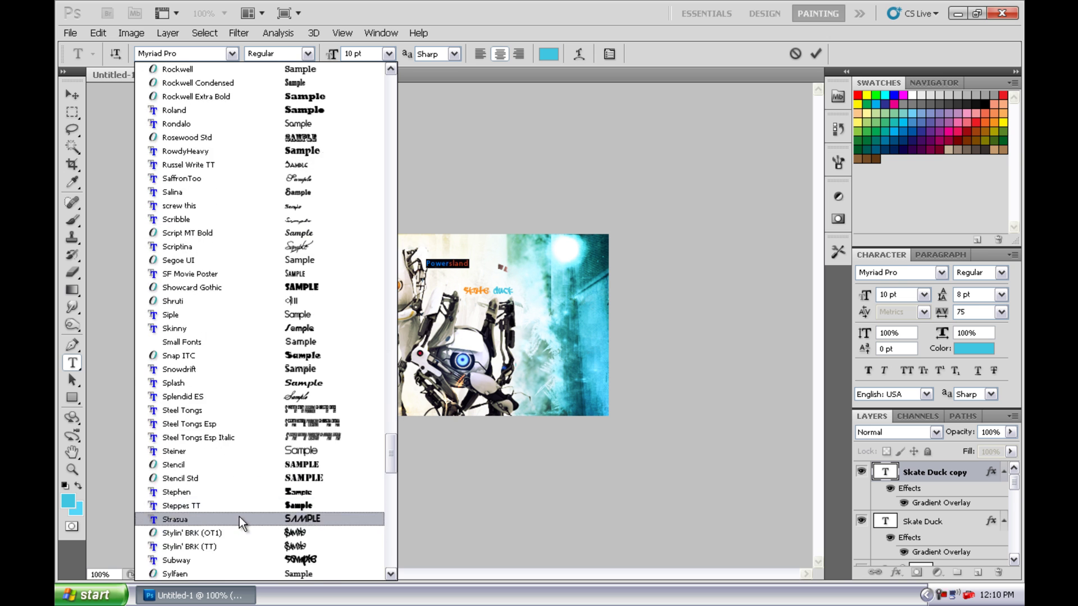
scroll(239, 517, down, 2)
click(211, 435)
- Move the Powersland text into place near the Skate Duck label
key(v)
drag(533, 301, 537, 319)
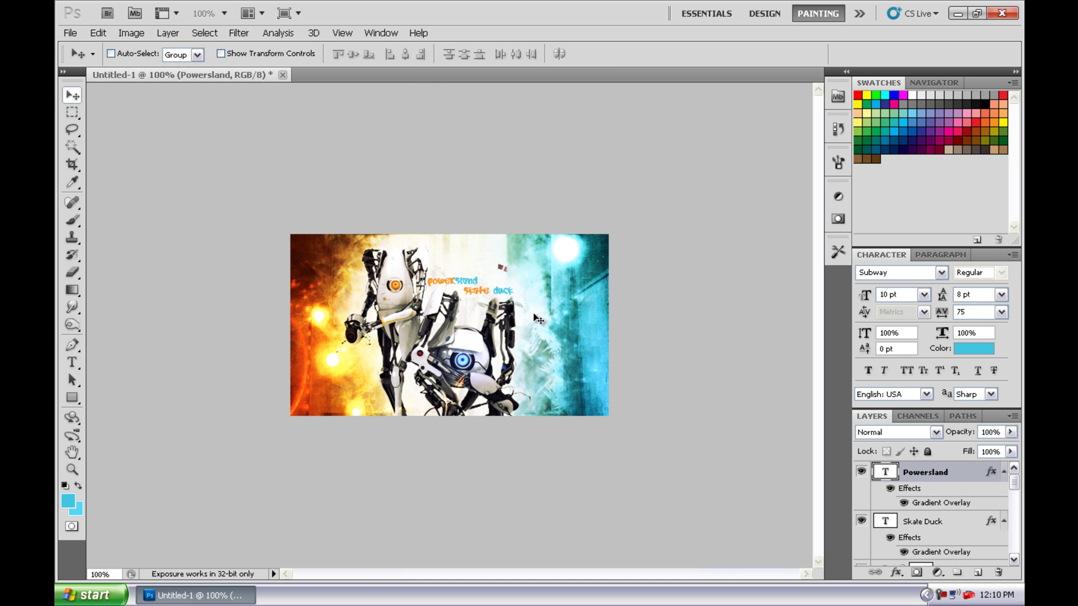
mouse_move(448, 310)
mouse_down()
mouse_move(448, 279)
mouse_move(519, 373)
mouse_up()
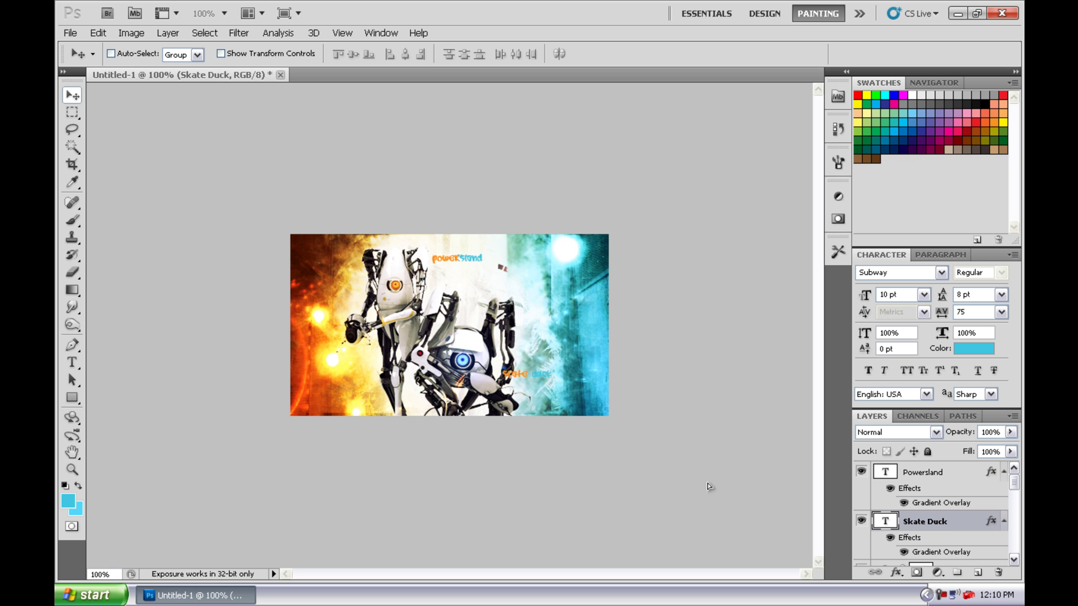
- Move the Powersland label onto the robot's centre
click(876, 470)
drag(577, 332, 456, 333)
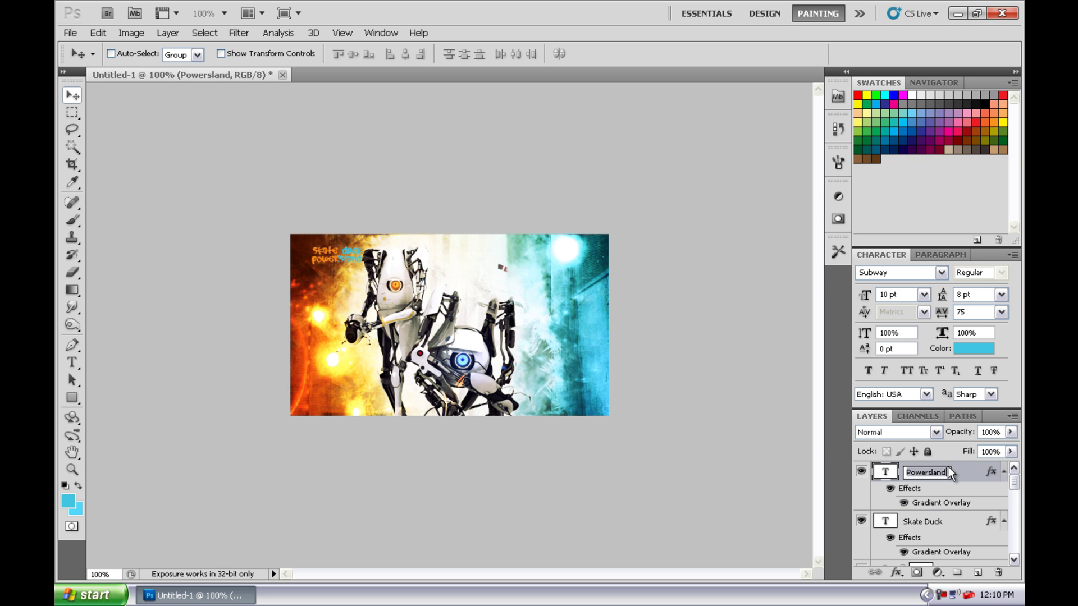
double_click(954, 473)
key(Return)
drag(396, 276, 626, 362)
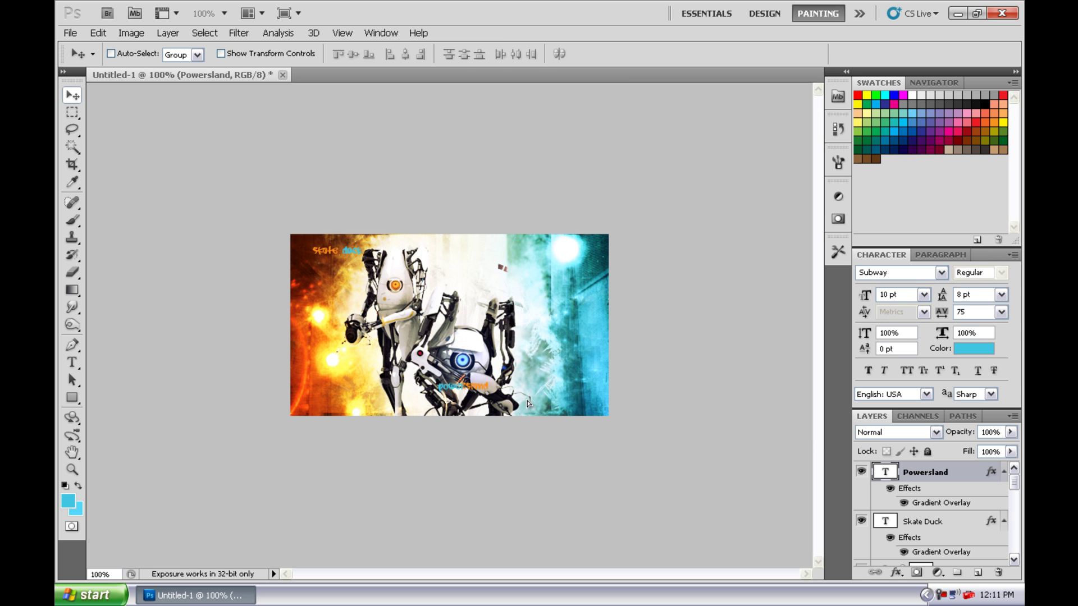
drag(643, 429, 524, 404)
- Scale and rotate the Powersland label, checking it zoomed in before returning to 100%
key(ctrl+t)
key(Escape)
key(ctrl+t)
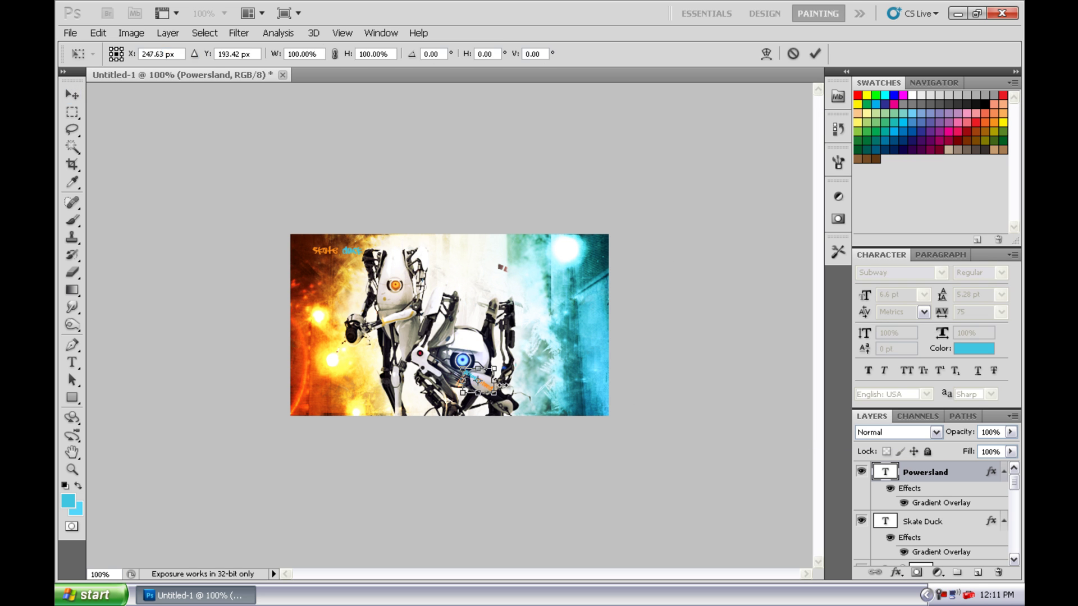
key(Return)
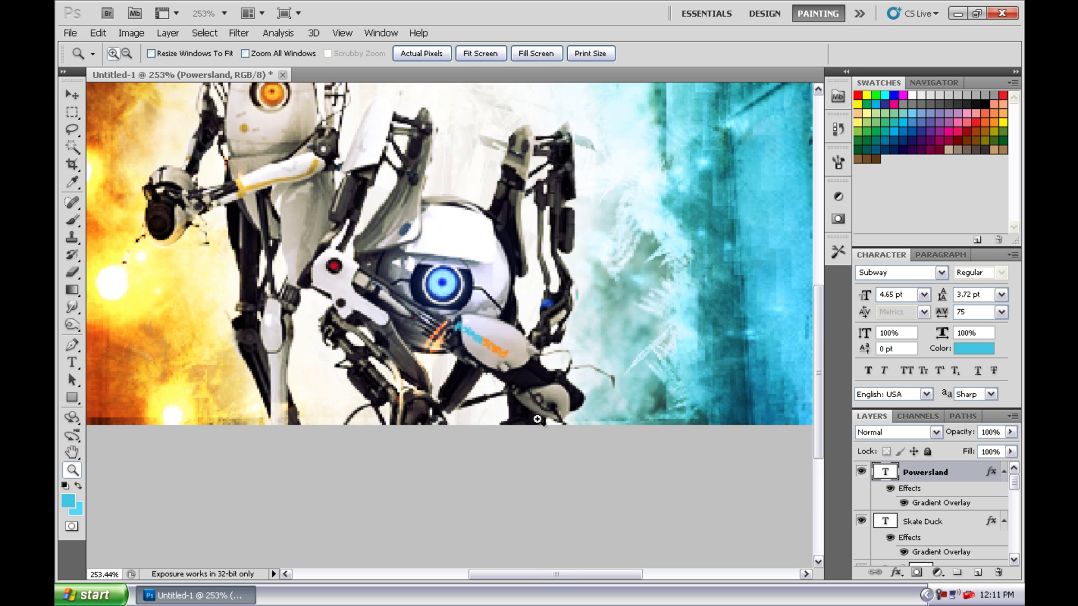
drag(472, 387, 487, 297)
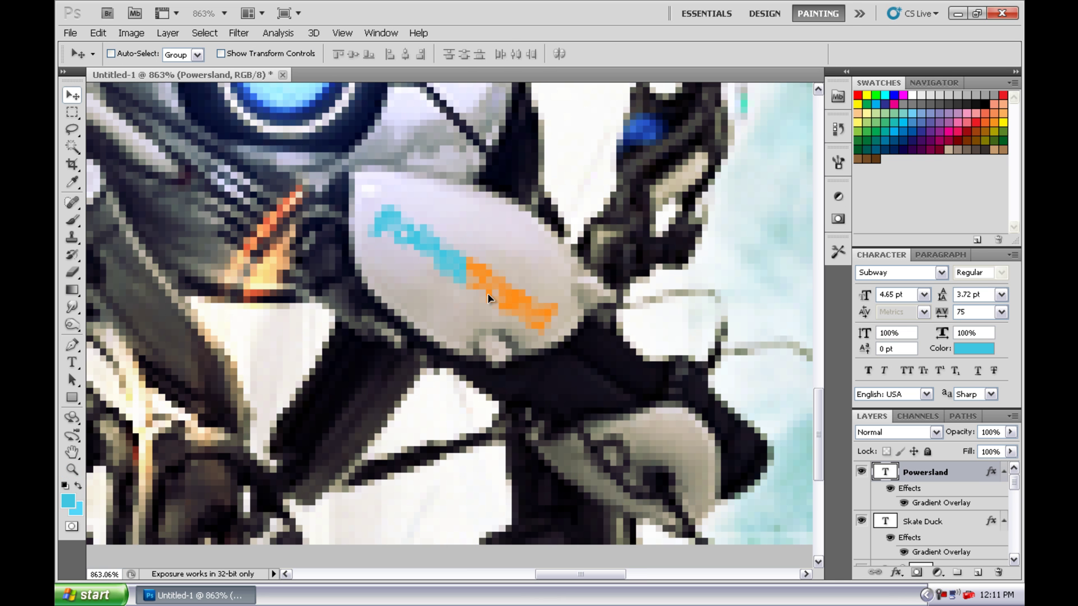
click(421, 54)
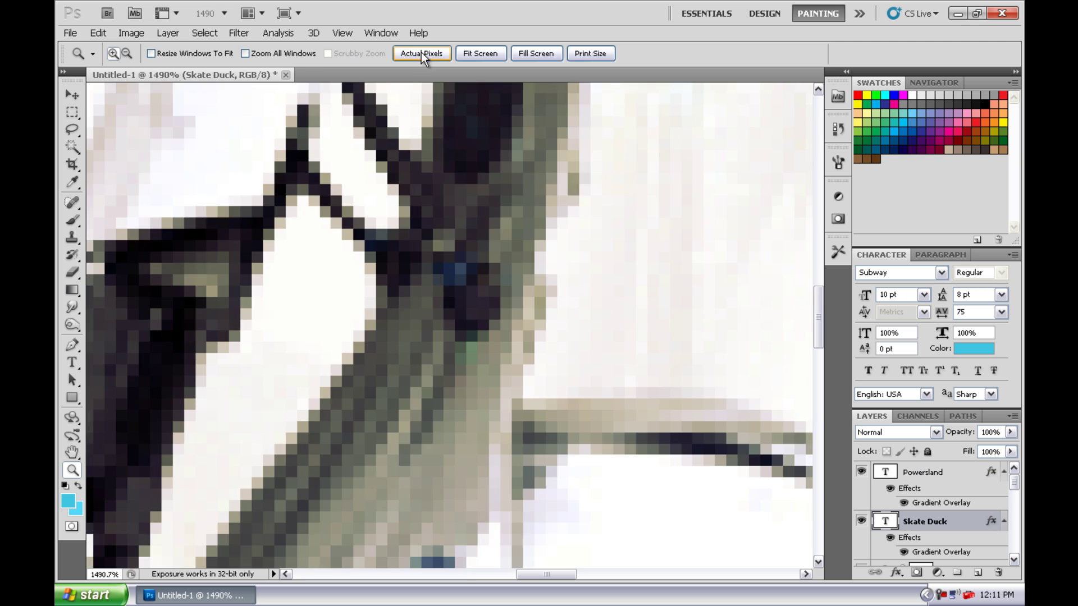
- Shrink Skate Duck, rotate it about -19° and place it on the robot's arm
key(ctrl+t)
drag(460, 319, 399, 327)
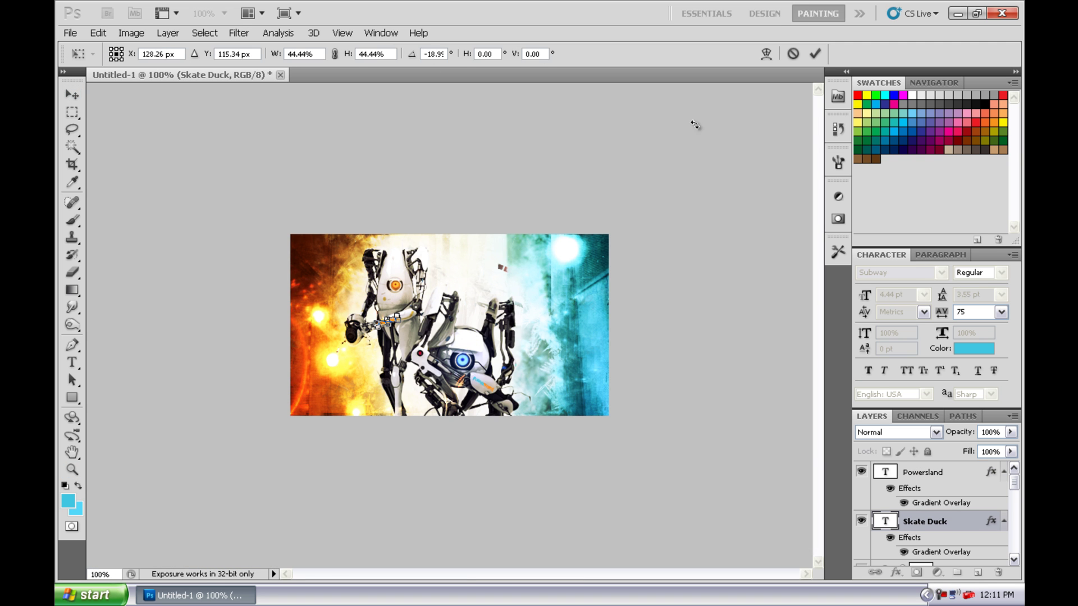
key(Return)
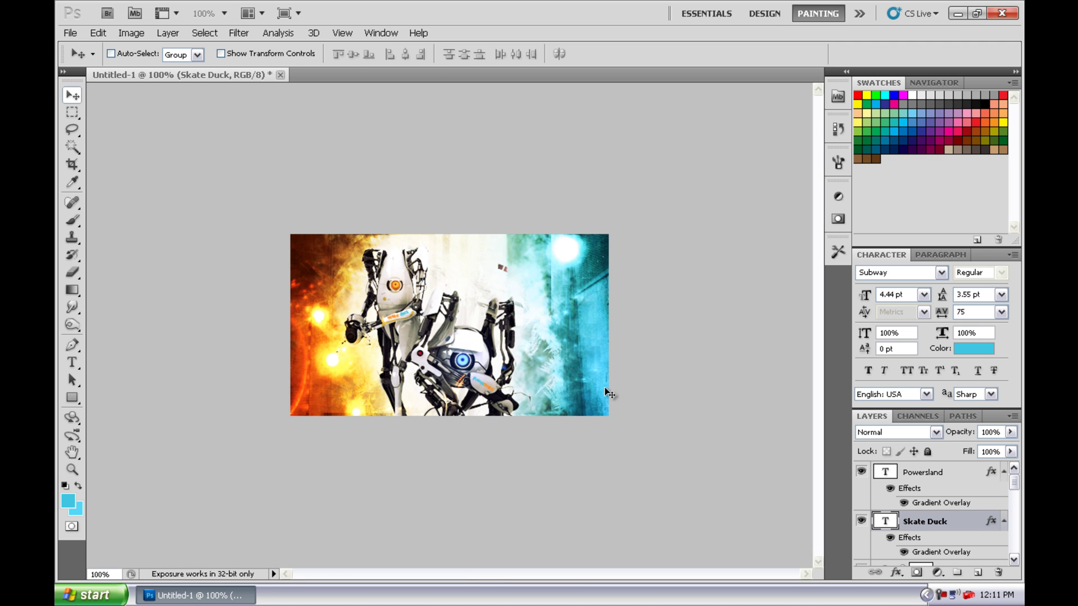
click(926, 472)
- Stamp all visible content into Layer 10 and apply a High Pass filter
click(938, 572)
key(ctrl+shift+alt+n)
key(ctrl+shift+alt+e)
click(132, 32)
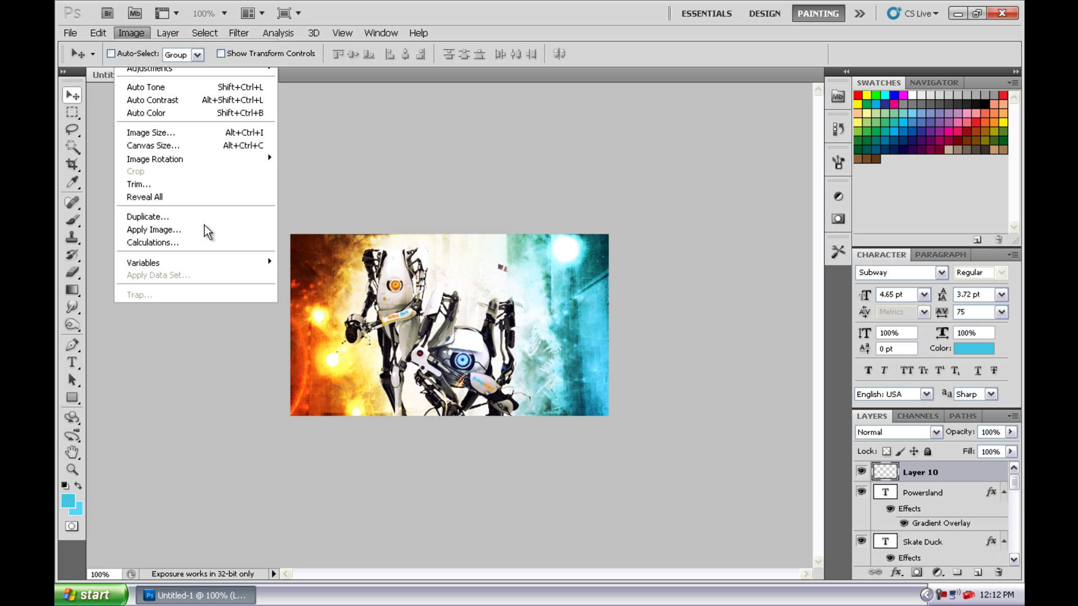
click(426, 210)
click(621, 139)
click(238, 33)
click(416, 313)
click(722, 163)
- Blend Layer 10 as Overlay at 61% and erase sharpening over the second robot's head
click(897, 432)
click(881, 232)
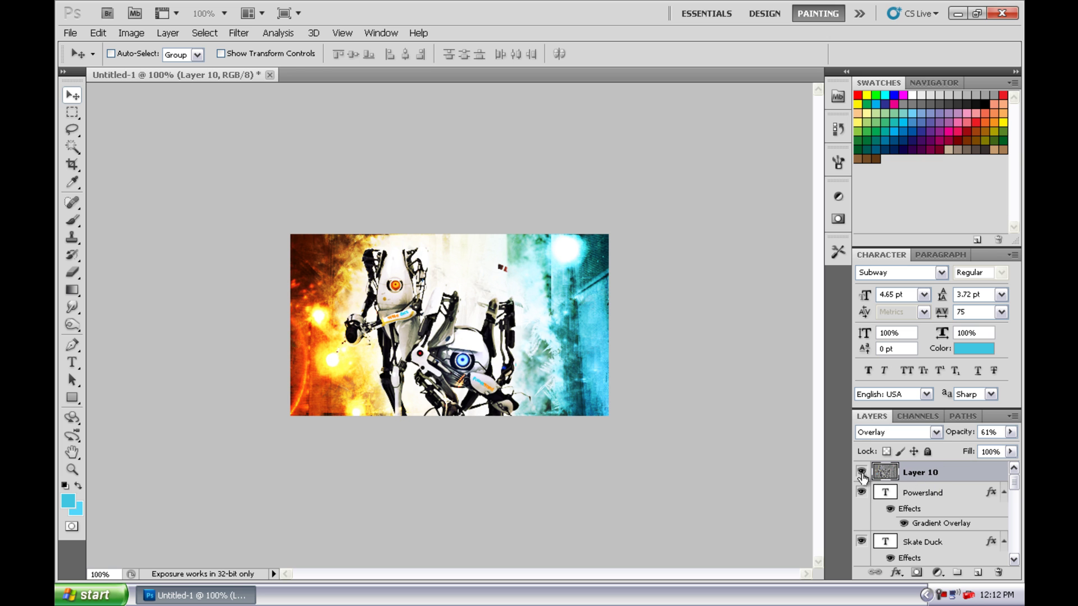
key(e)
drag(474, 317, 398, 326)
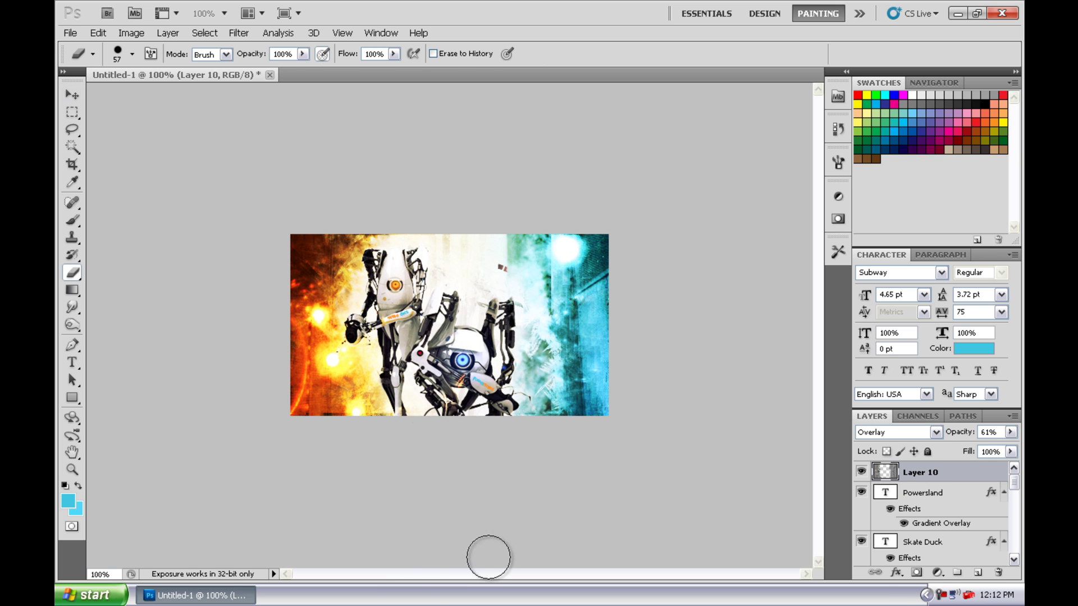
- Stroke a canvas border on a new layer, then blur the image's left side
click(978, 573)
key(ctrl+a)
key(alt+e)
key(s)
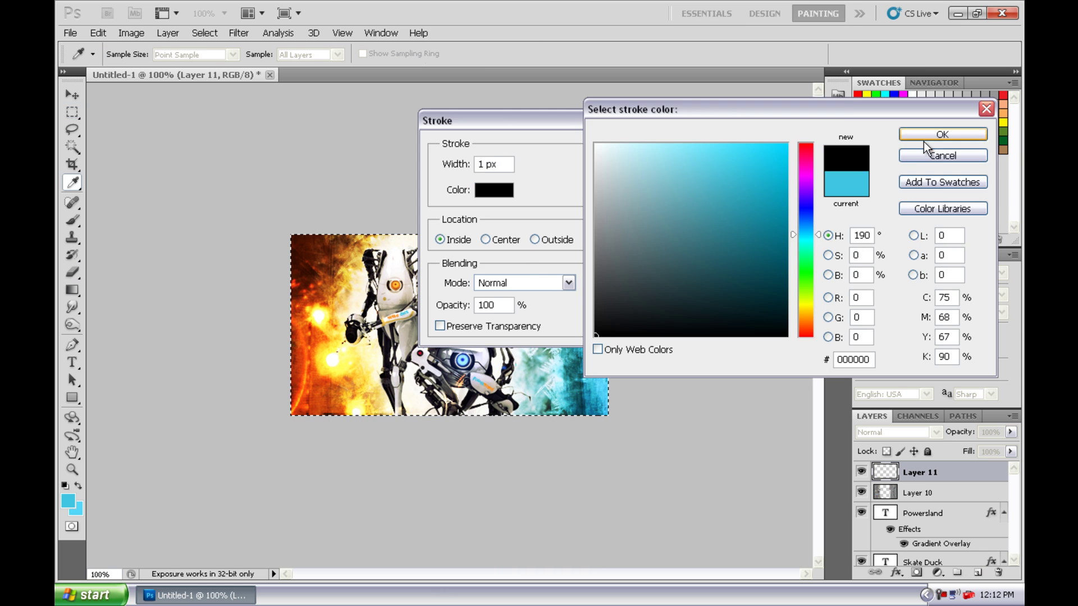
click(380, 53)
drag(323, 273, 322, 334)
- Blur around the robots, then mask Layer 12 with a radial gradient keeping them sharp
drag(441, 259, 539, 388)
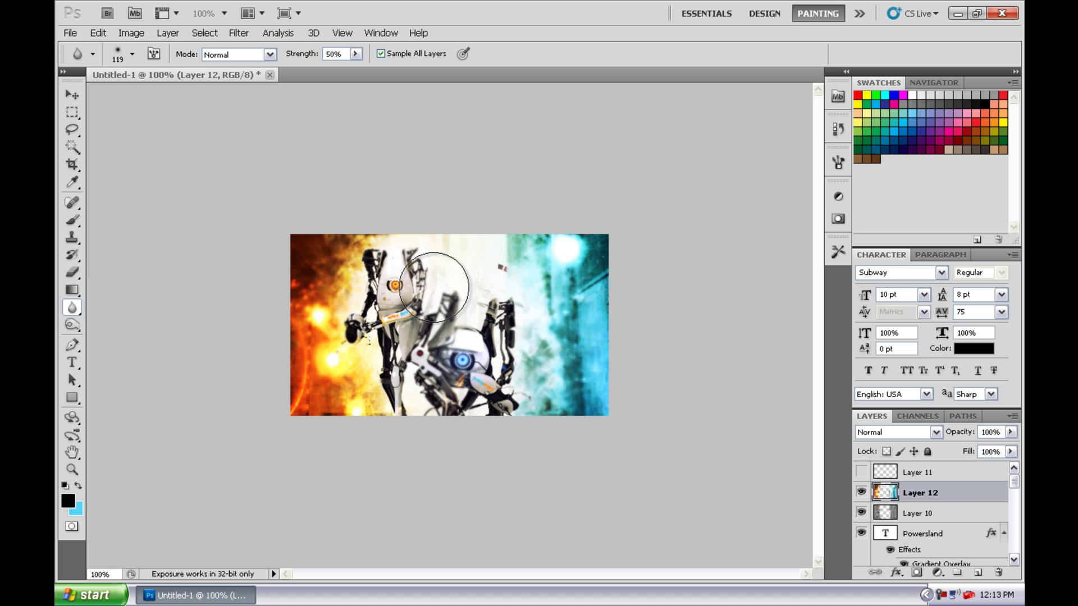
click(916, 573)
key(g)
drag(444, 331, 556, 191)
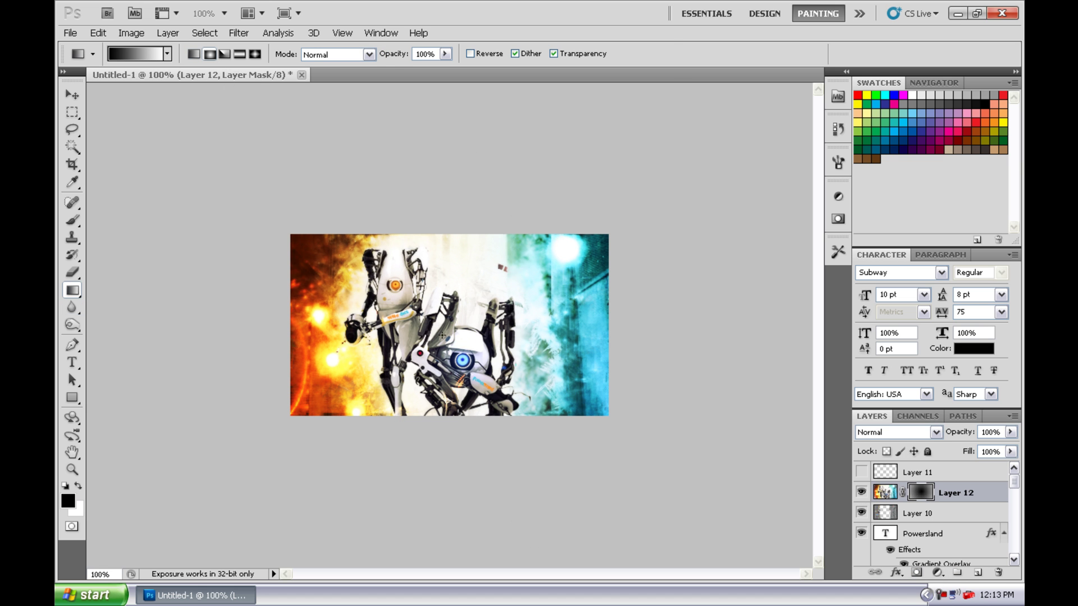
key(b)
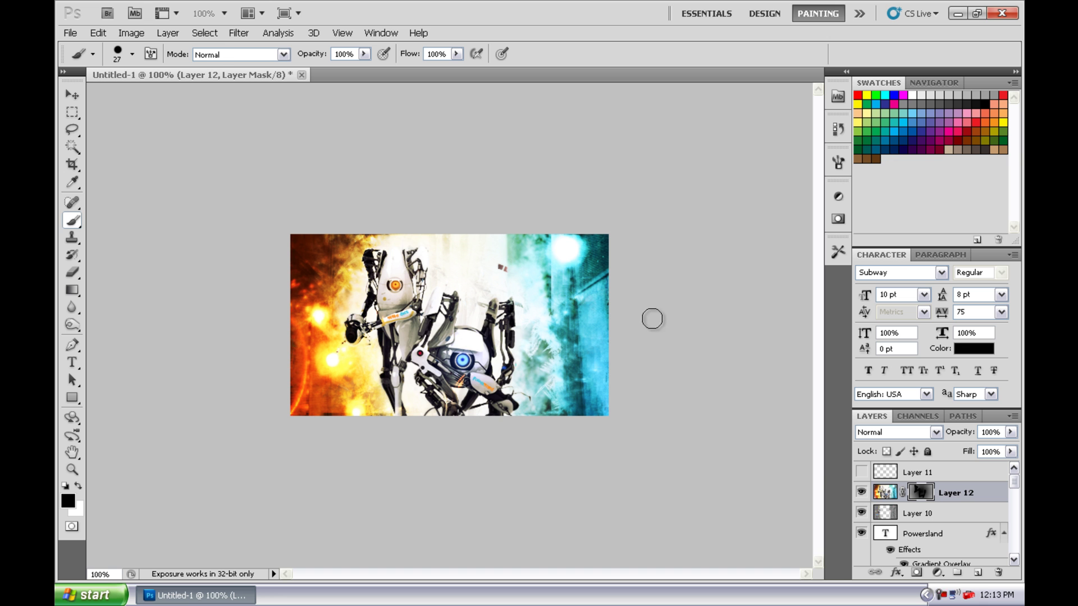
- Type 'Portal' in the Throw My Hands Up in the Air font, colour sampled from the image
key(t)
click(448, 274)
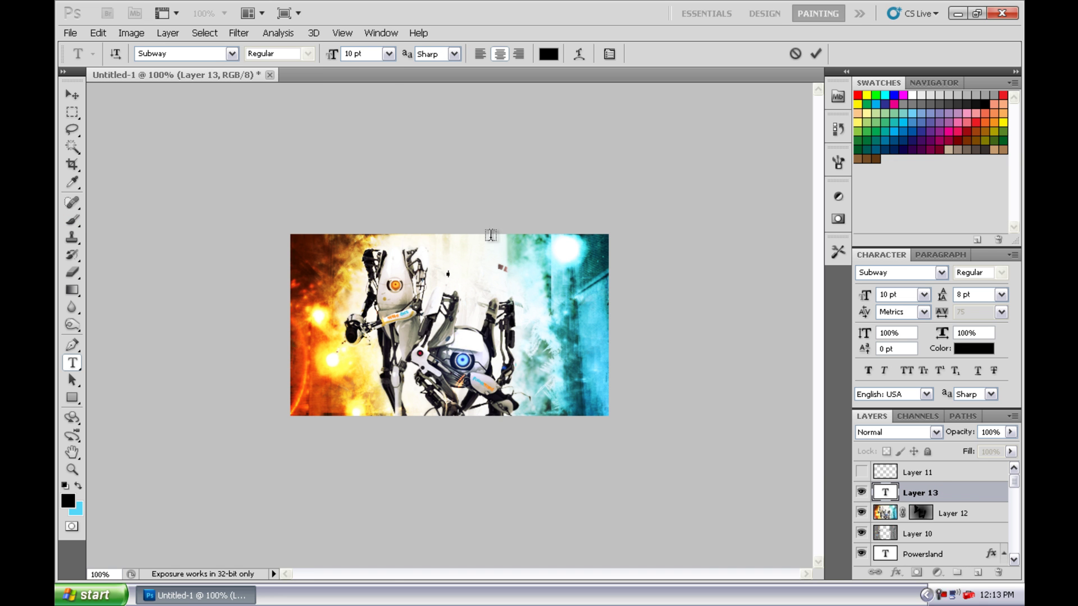
text(Portal)
click(231, 53)
scroll(389, 456, up, 5)
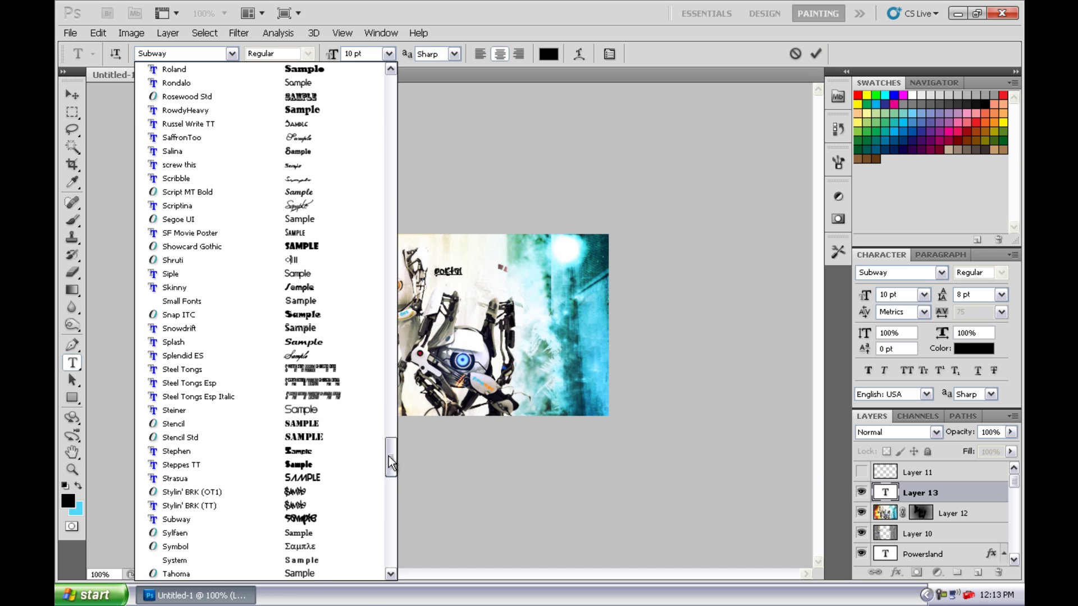
scroll(338, 439, down, 3)
click(338, 439)
click(942, 273)
click(842, 255)
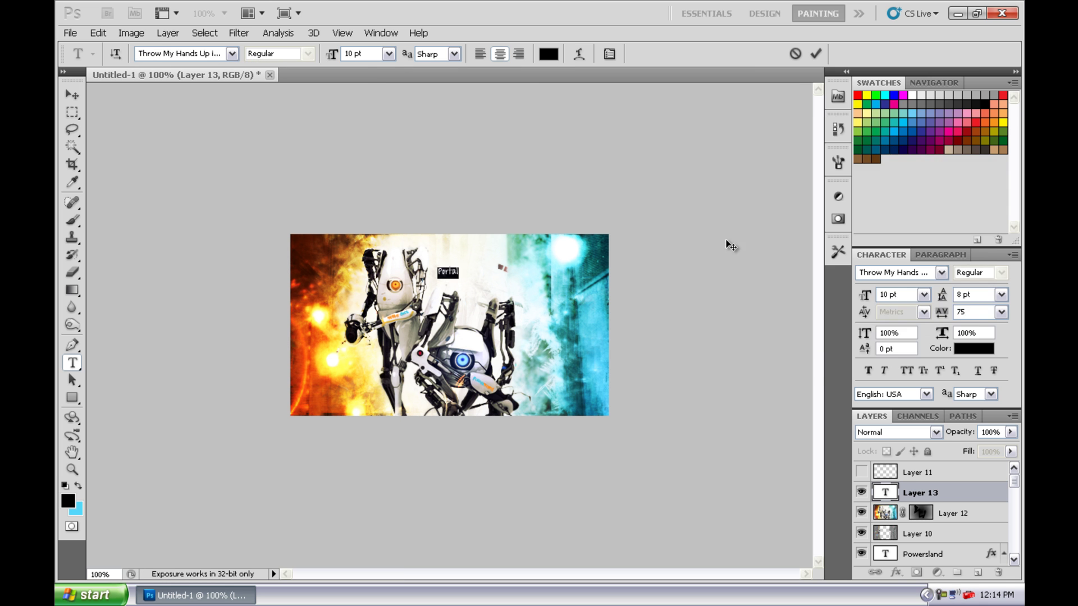
click(548, 54)
click(501, 267)
key(Return)
- Move the Portal text bottom-right, recolour it light cyan, and show the border layer
drag(460, 273, 602, 415)
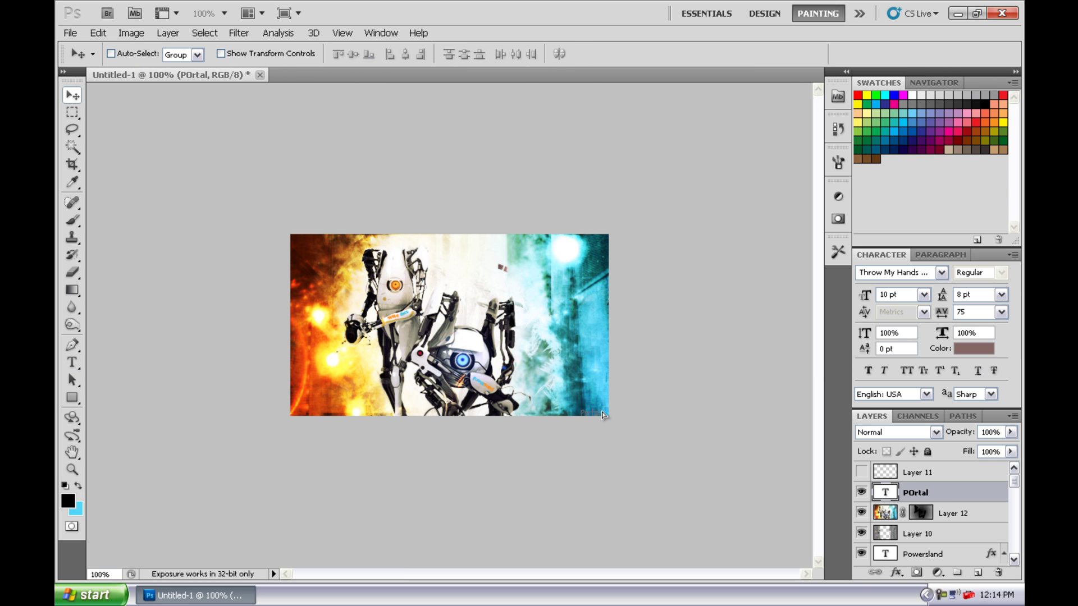
click(974, 349)
click(679, 150)
click(938, 132)
click(862, 474)
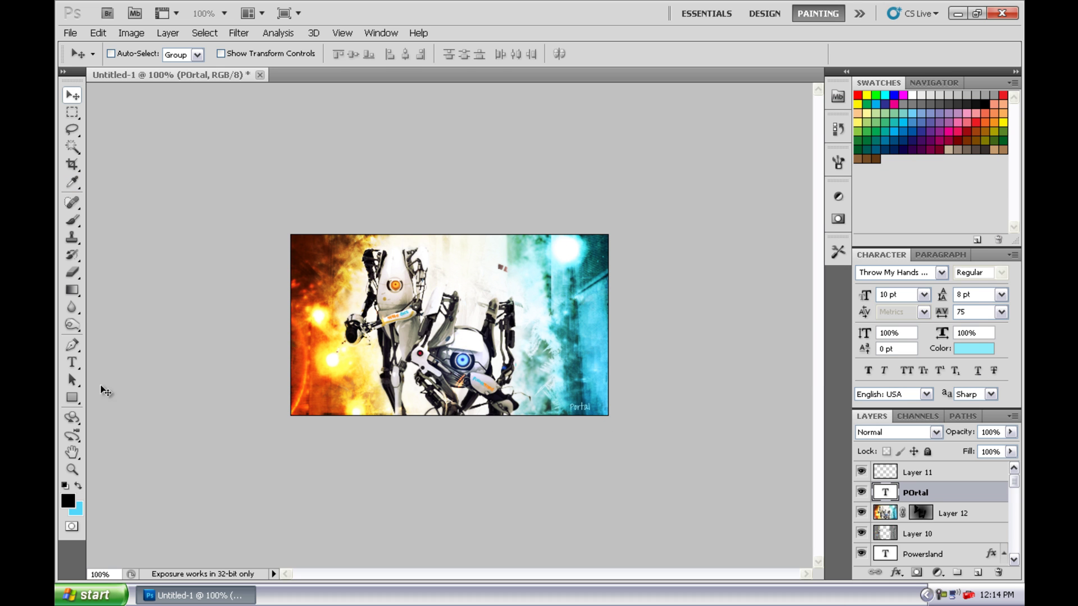
- Change the text to 'Portal 2' and blend it as Soft Light
key(t)
click(593, 408)
click(72, 94)
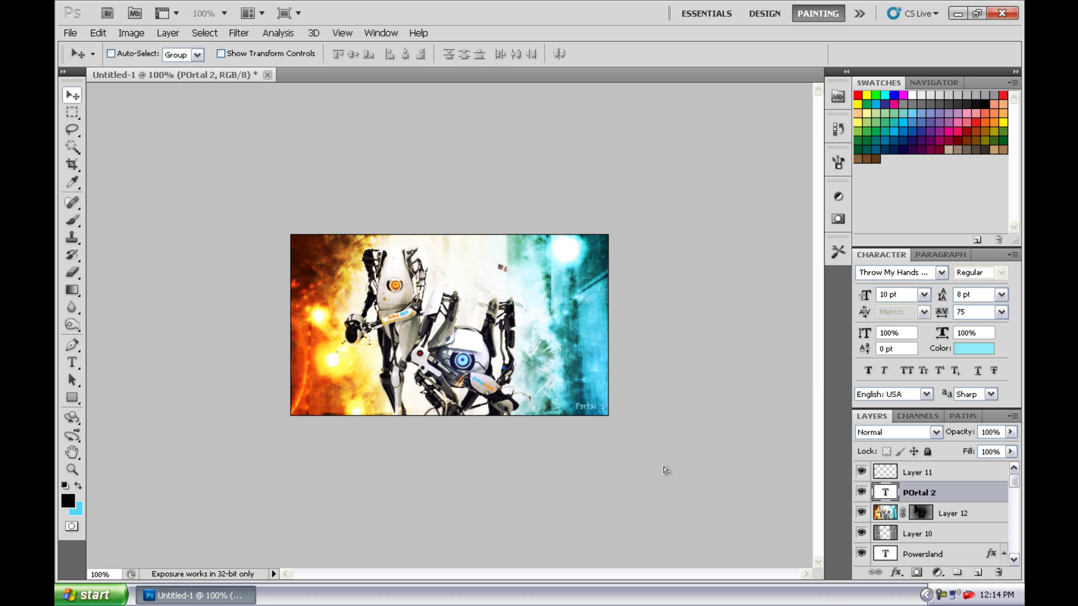
click(864, 432)
click(874, 361)
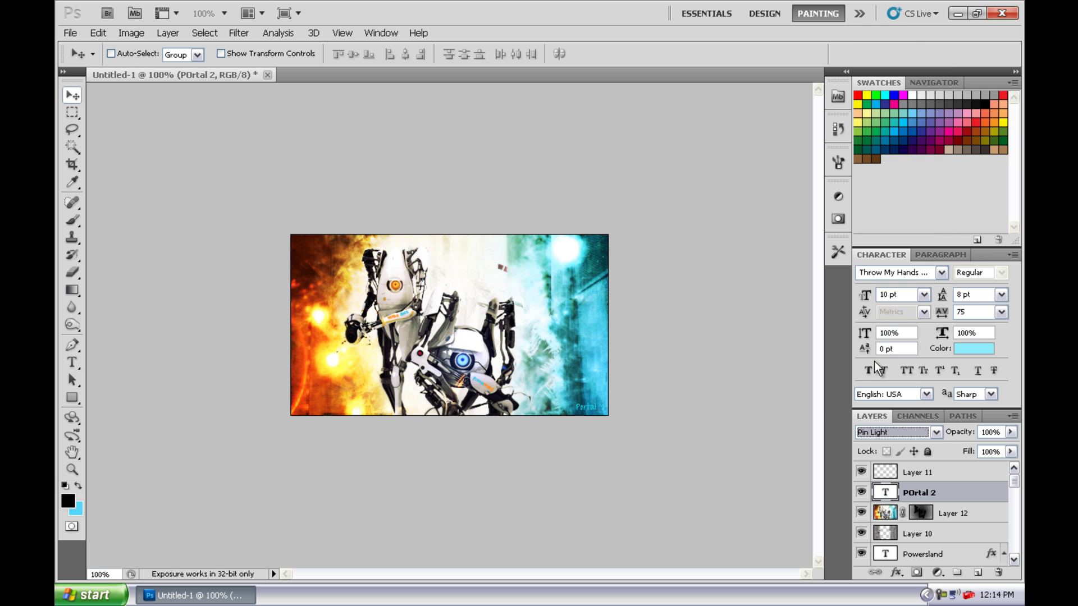
- Save the document in PSD format as 'portalawesome' inside the Photoshop Projects folder
key(ctrl+s)
key(BackSpace)
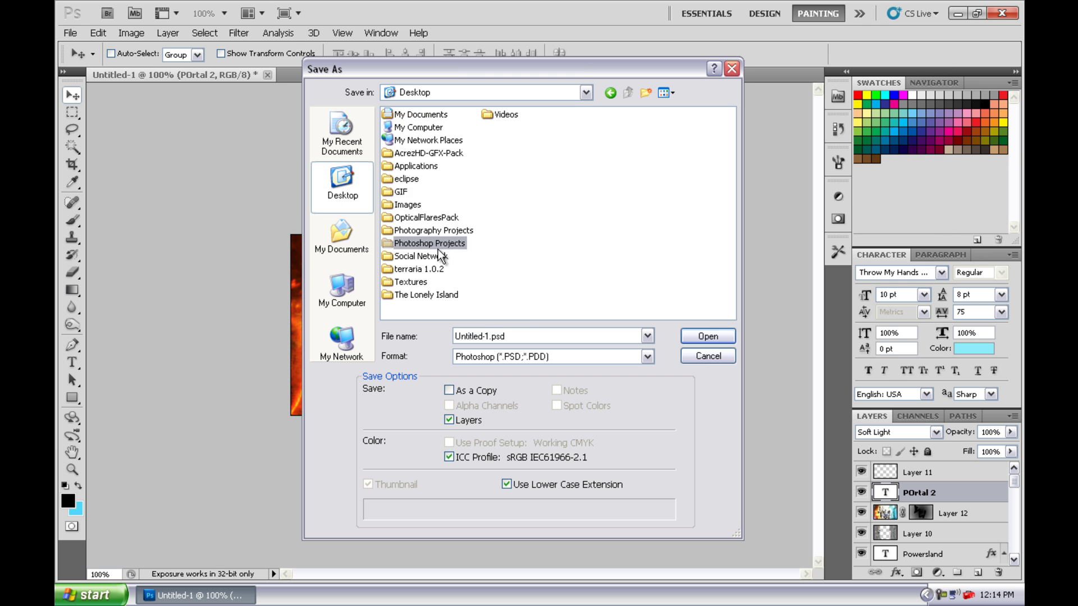
double_click(442, 251)
text(portalawesome)
key(Return)
- Open the Save for Web & Devices dialog and close it without exporting
key(alt+f)
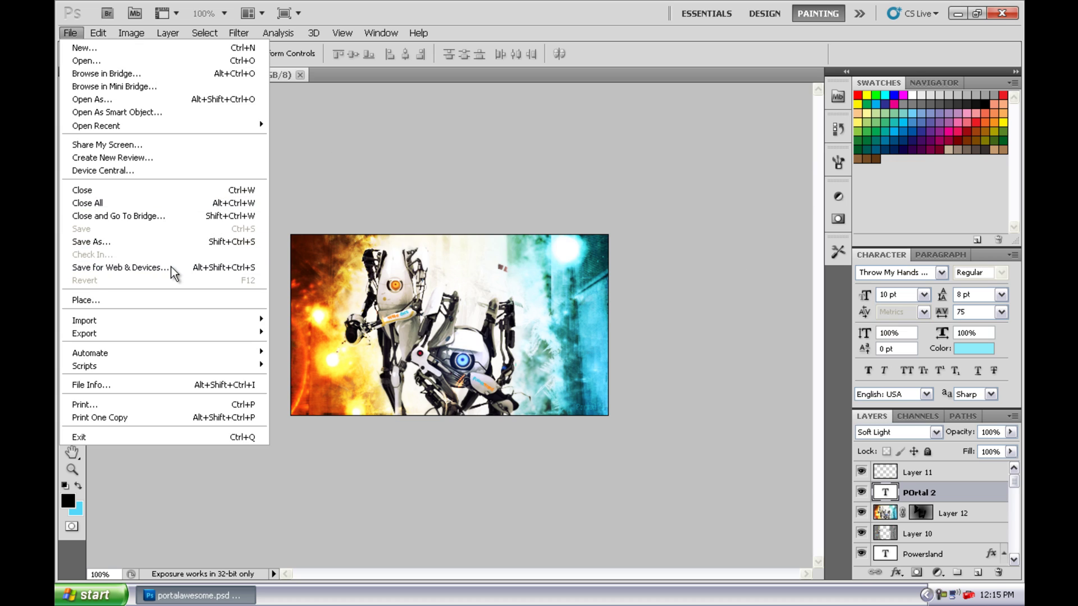
click(171, 267)
key(Return)
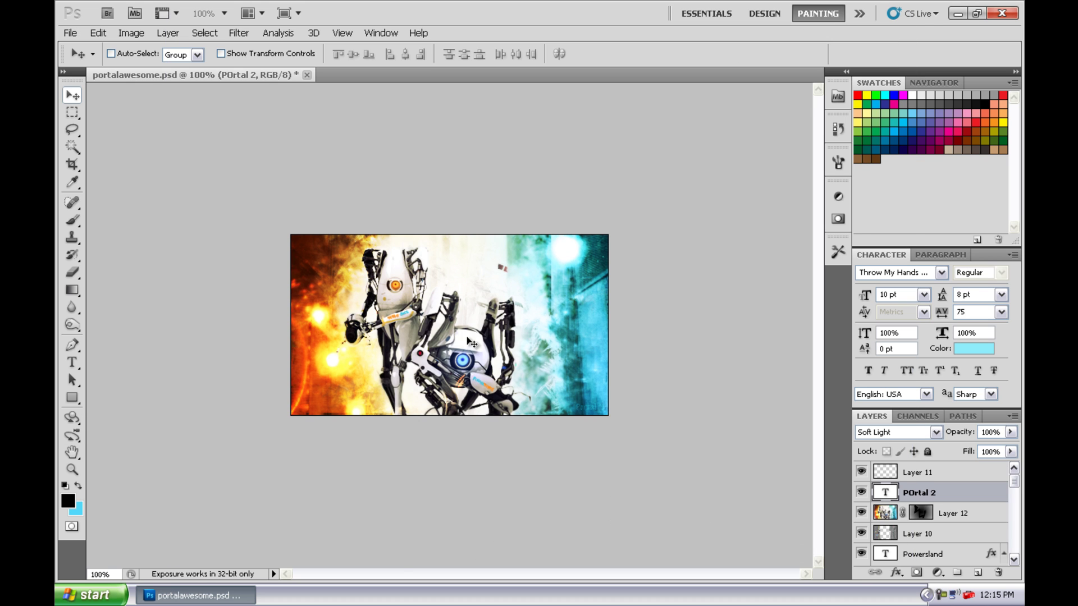